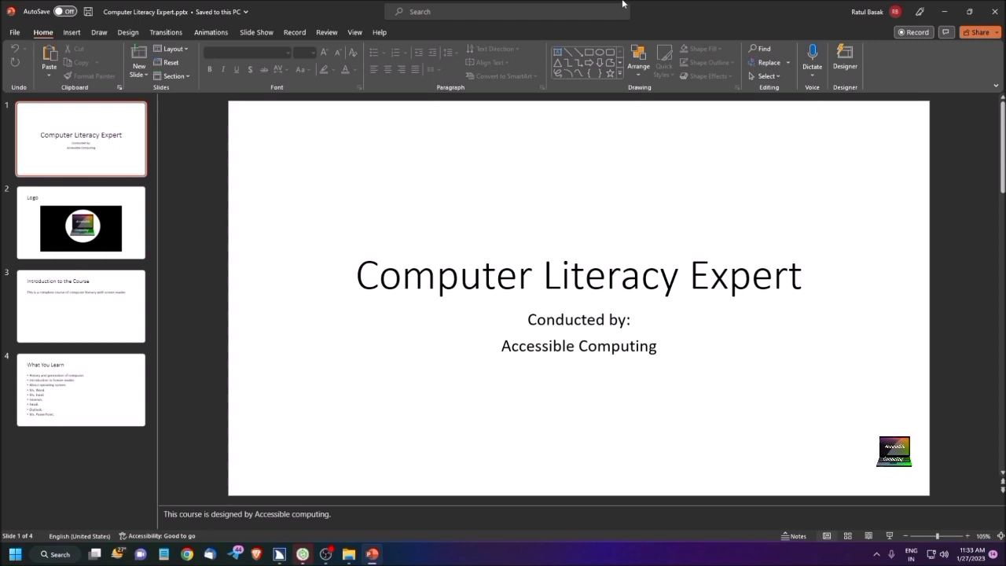
Preview the Logo slide, then return to the title slide.
key(Down)
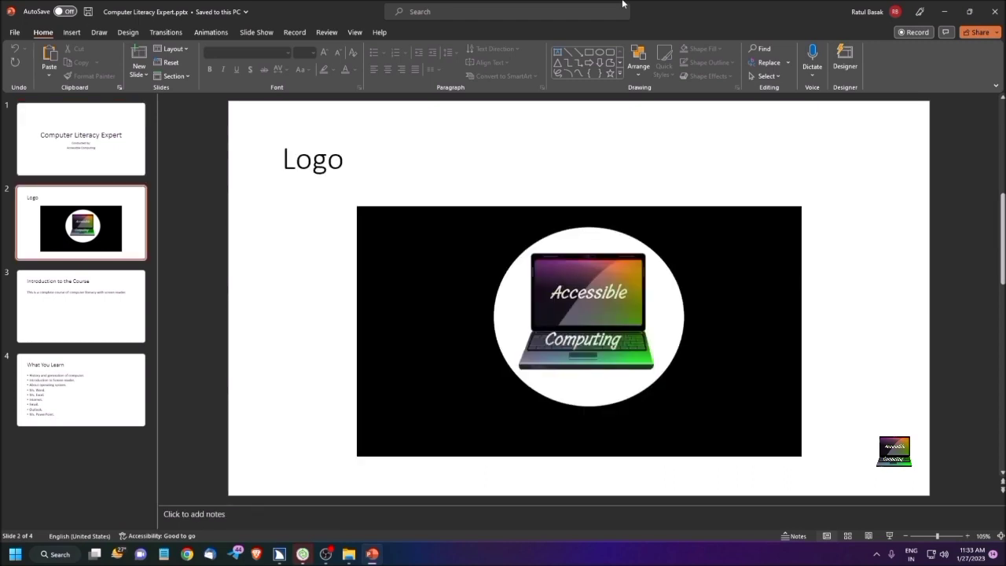
key(Up)
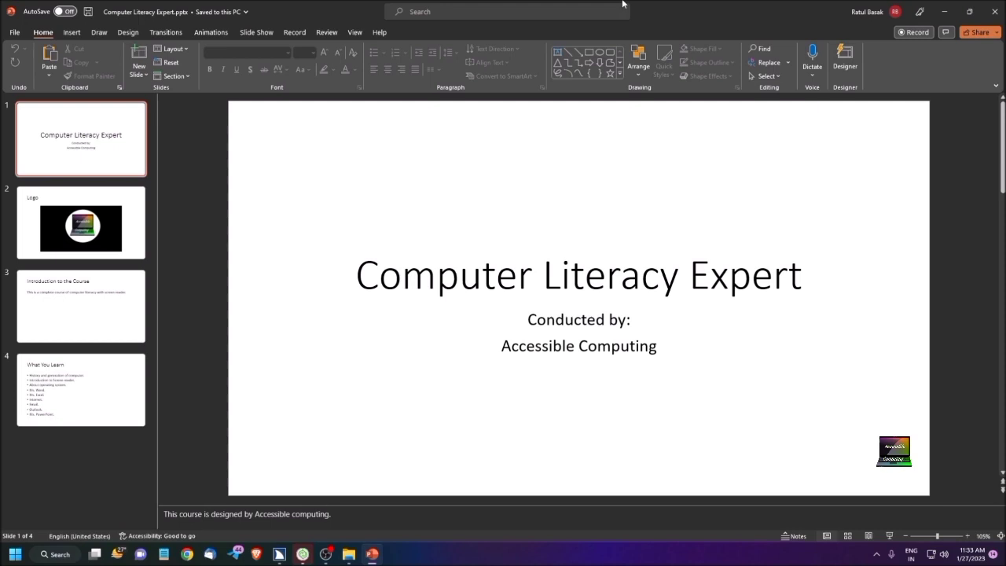
key(Down)
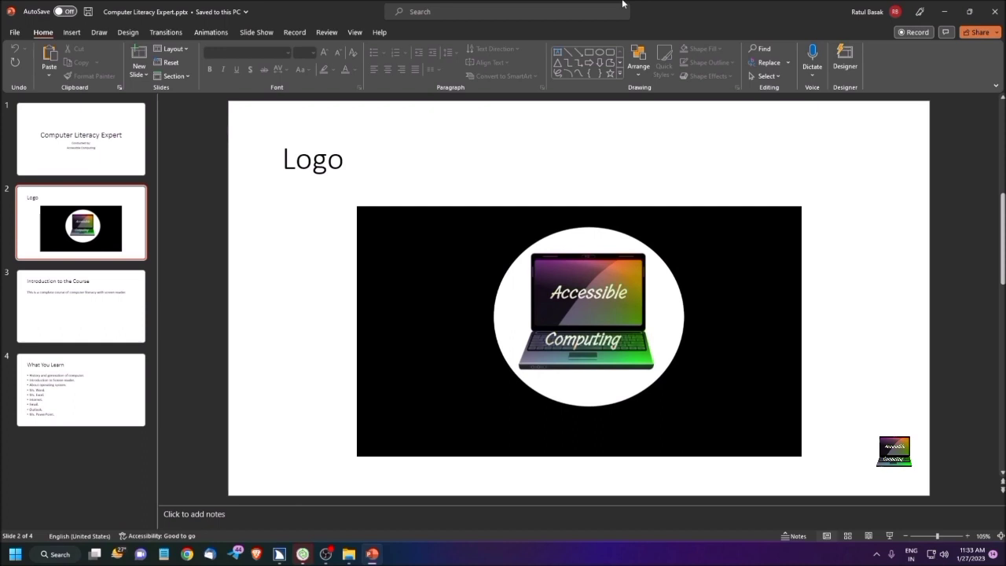
key(Up)
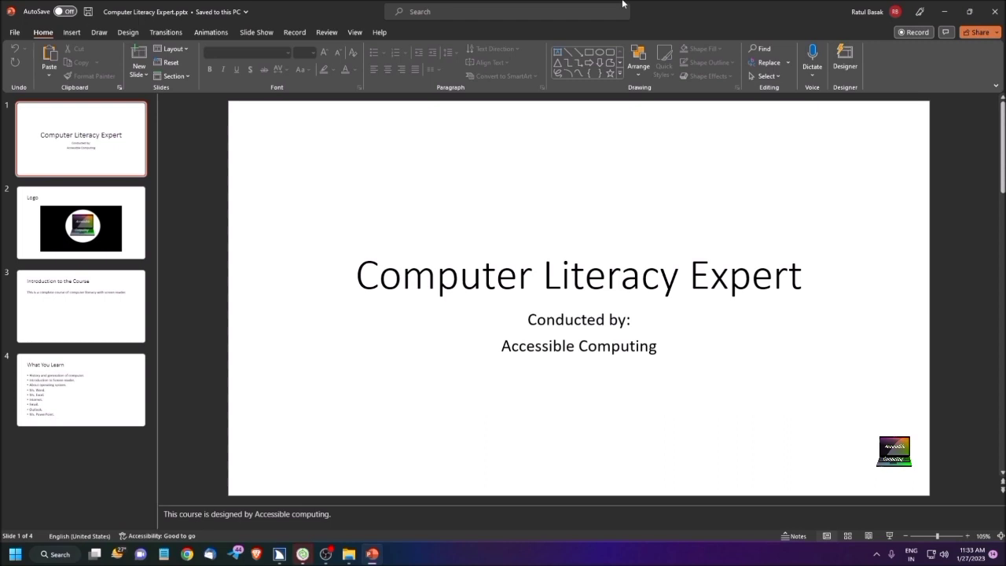
Switch the ribbon to the Transitions tab using the keyboard shortcut hints.
key(alt)
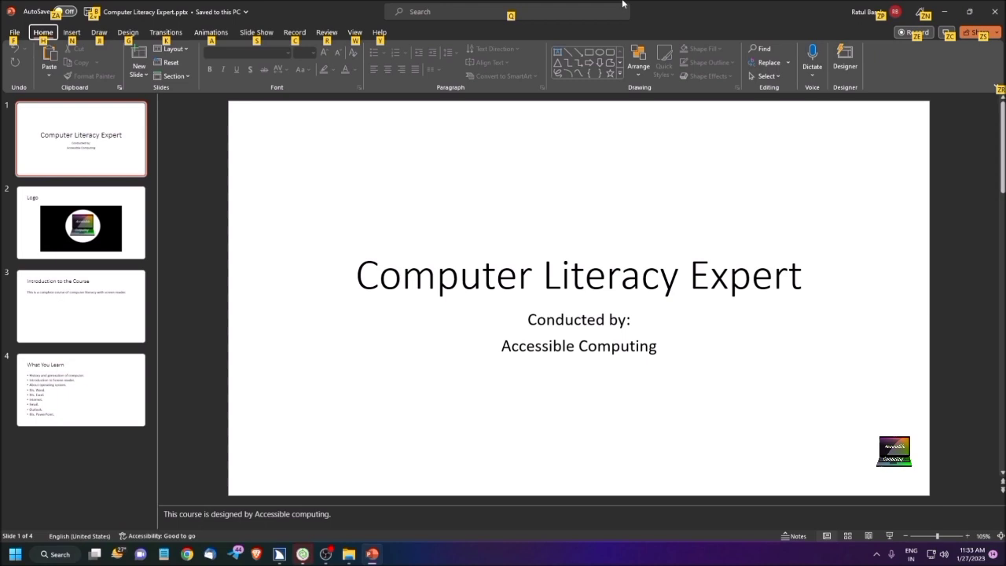
key(n)
key(Right)
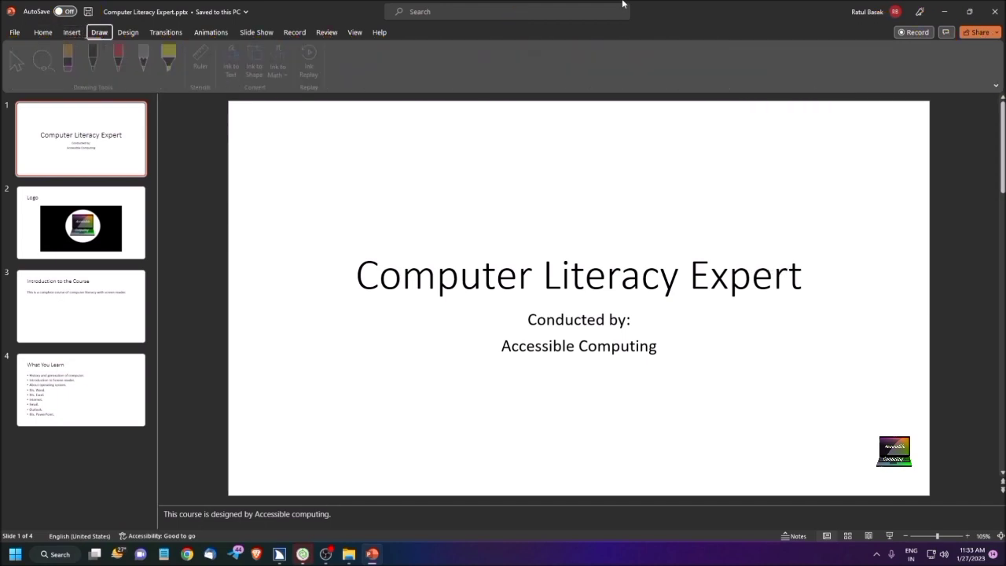
key(Left)
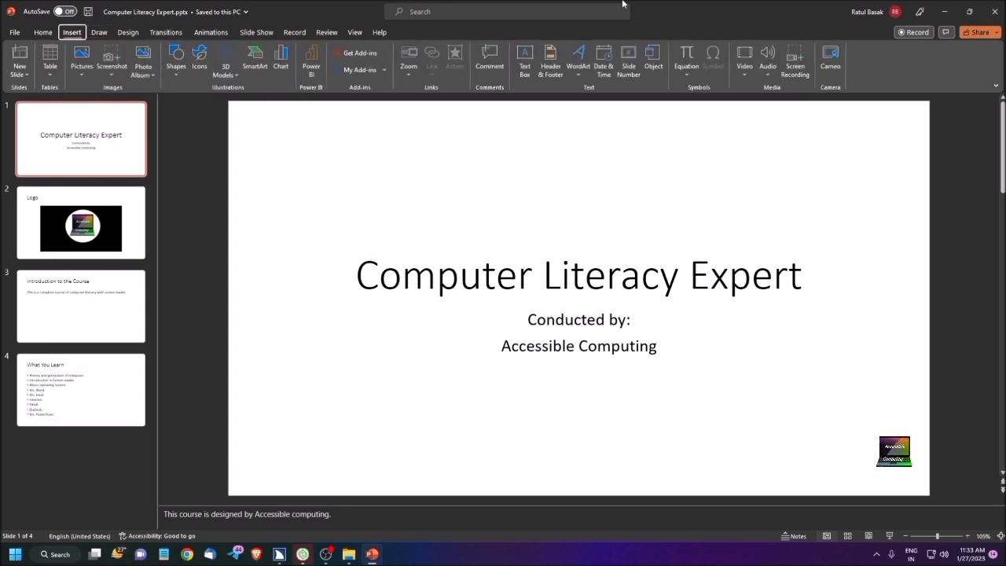
key(Right)
key(Right)
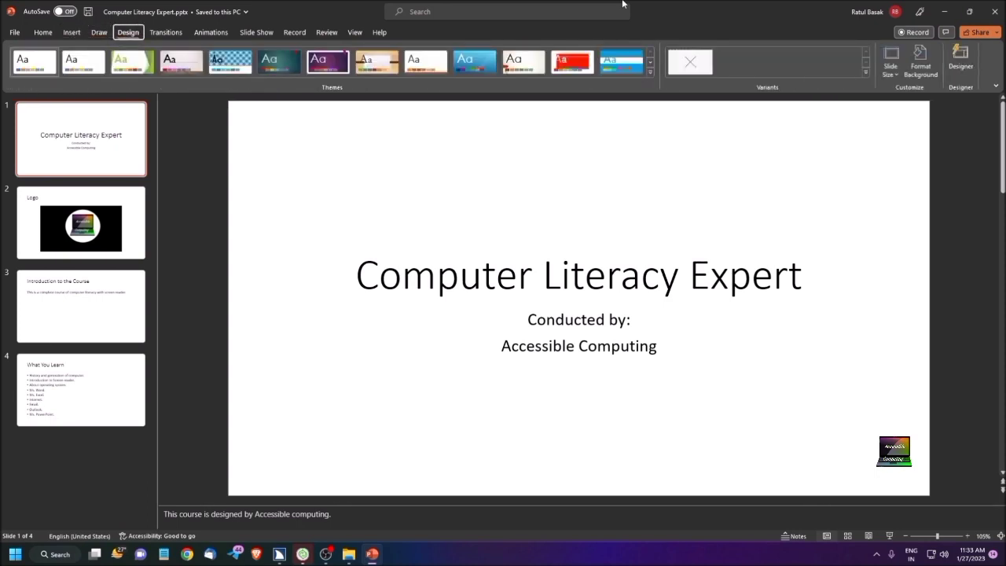
key(Right)
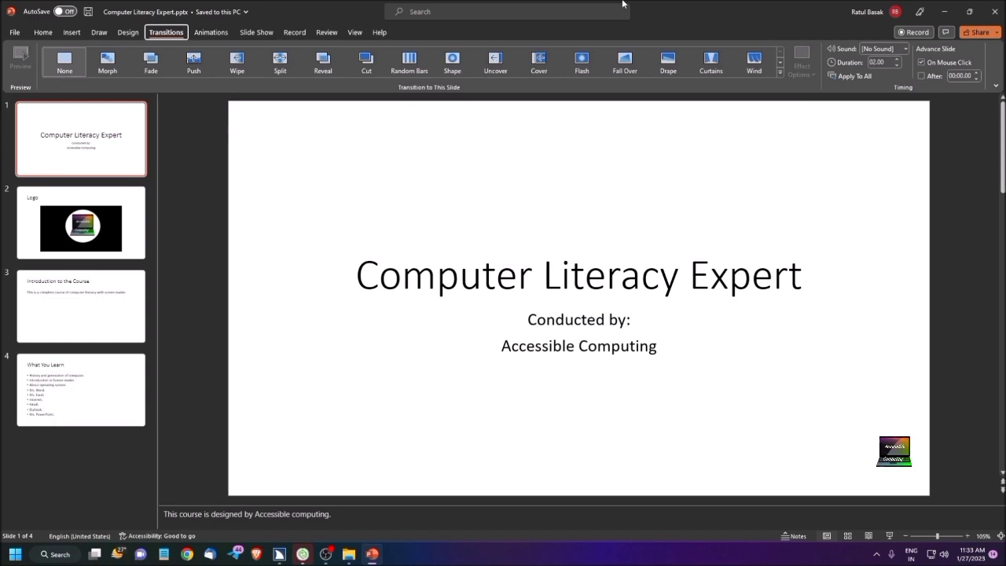
Expand the transition gallery to show all Subtle, Exciting and Dynamic Content effects.
key(Tab)
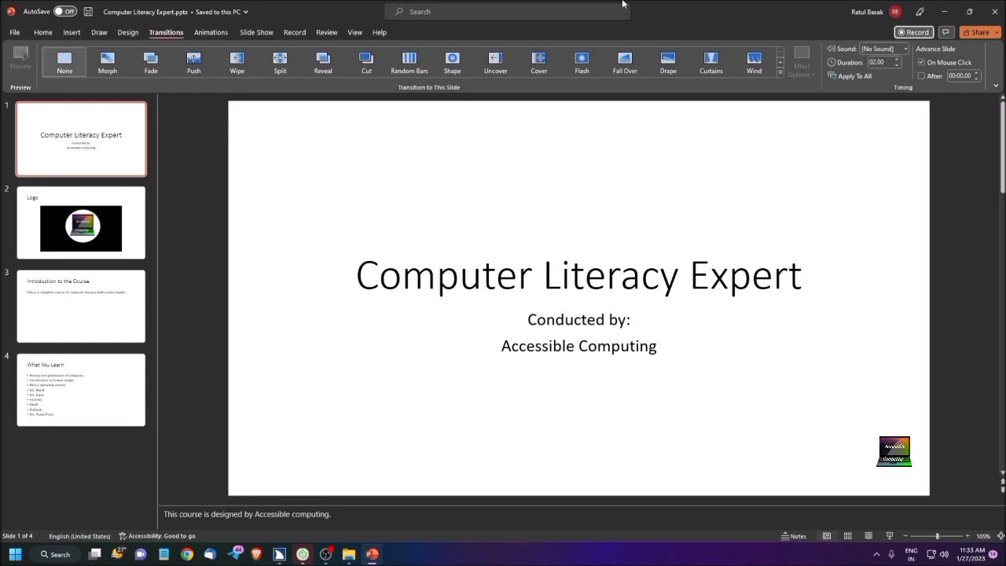
key(Tab)
key(Tab)
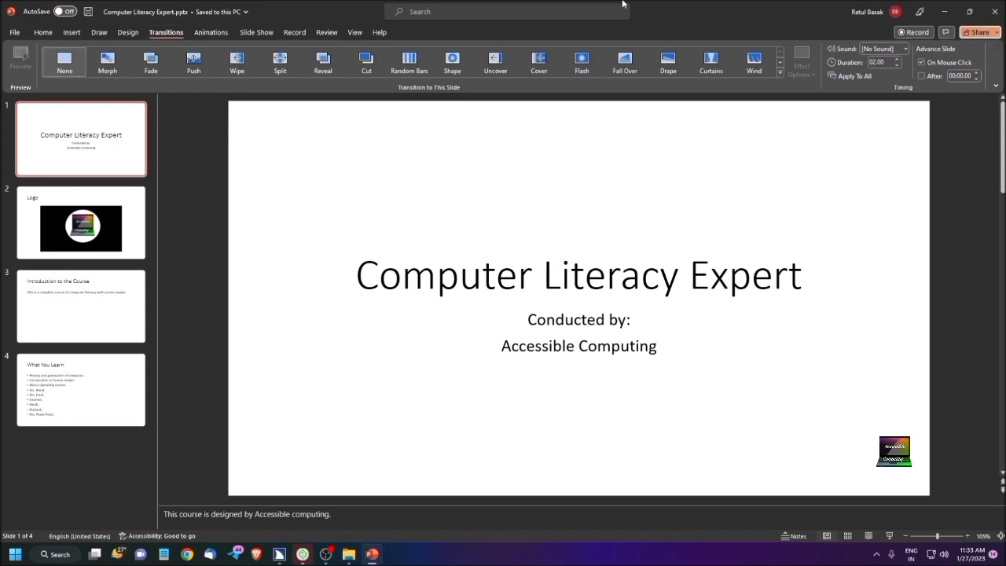
key(Tab)
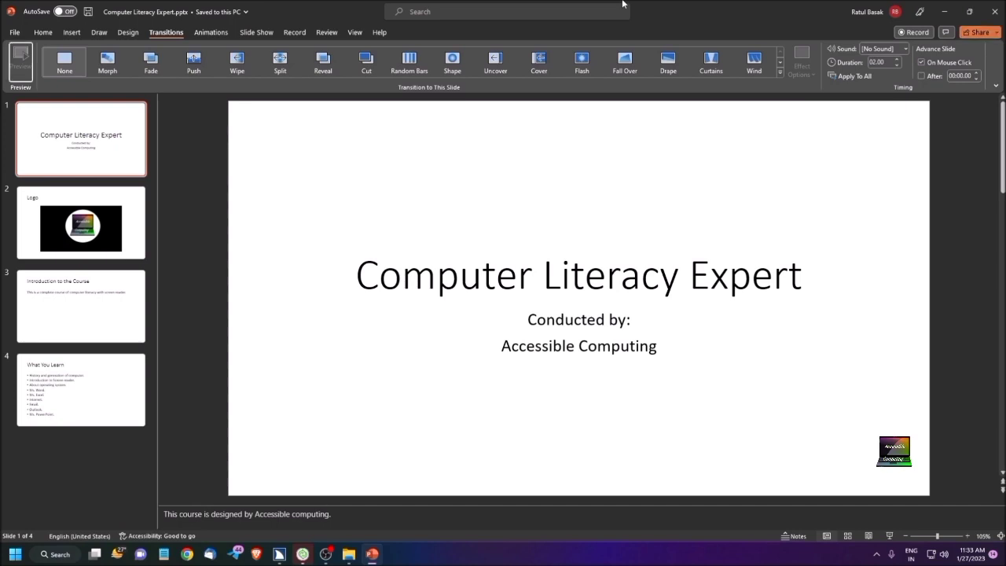
key(Tab)
key(alt+k)
key(t)
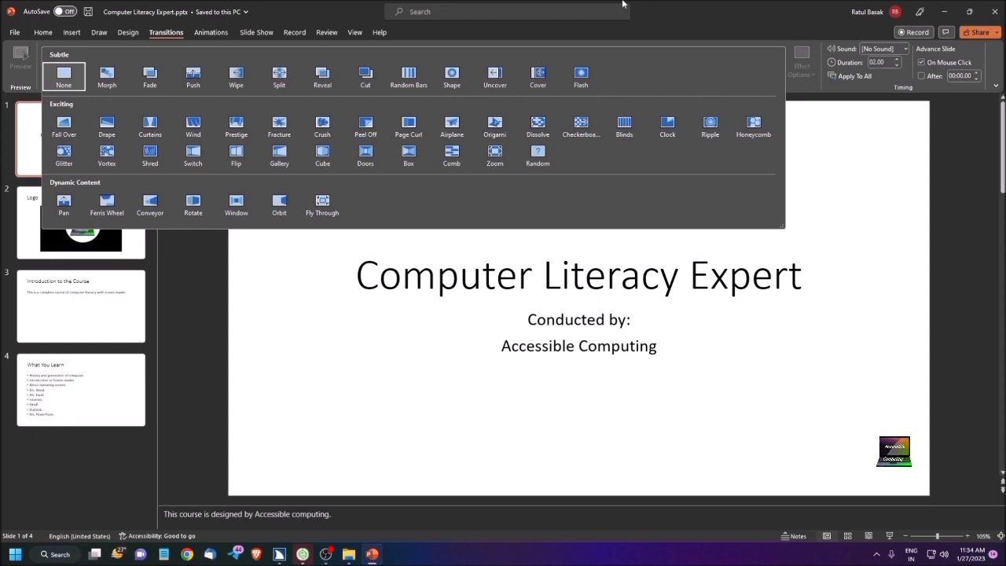
Browse the gallery and apply Curtains from Exciting, giving a 06.00-second transition.
key(Down)
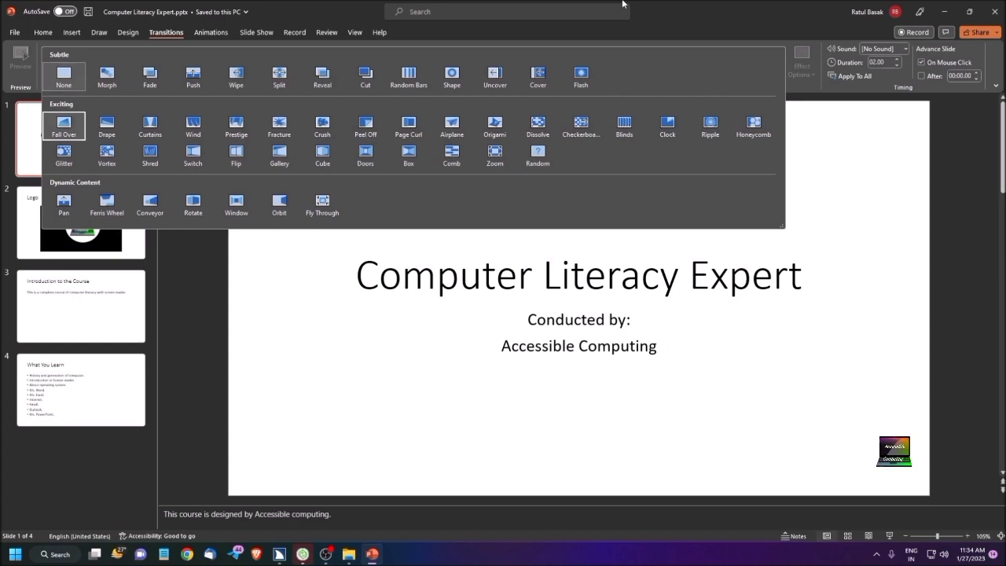
key(Up)
key(Down)
key(Down)
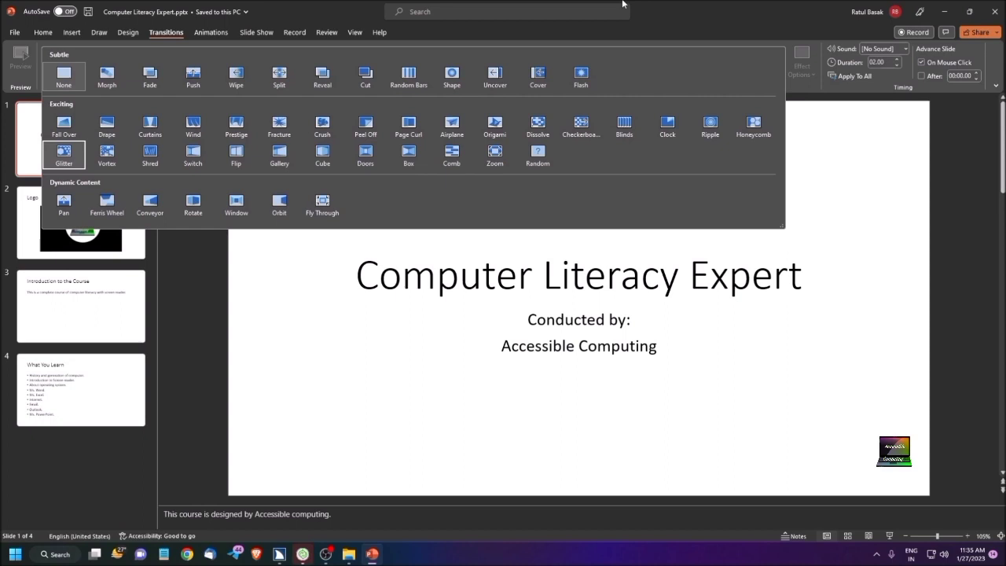
key(Down)
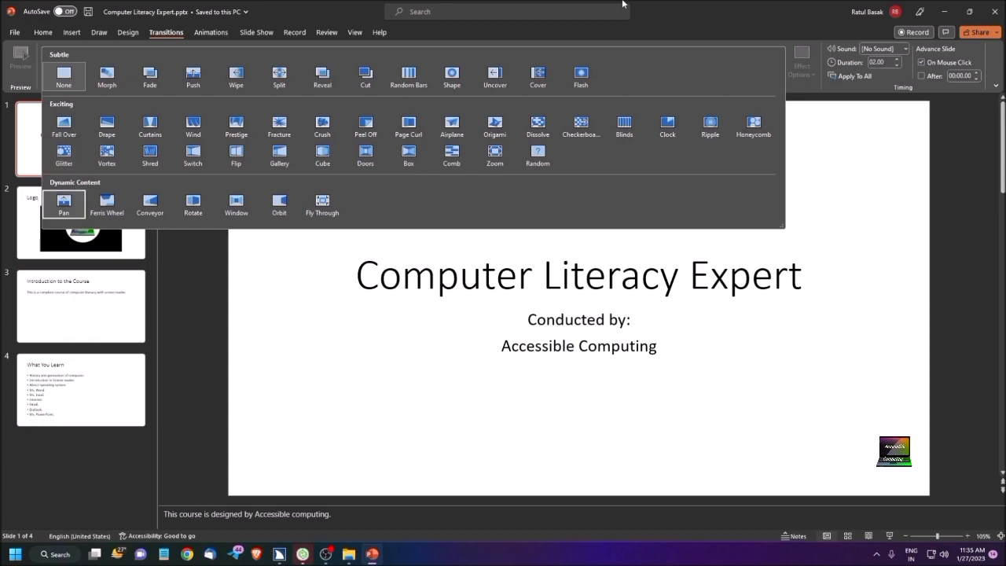
key(Down)
key(Down)
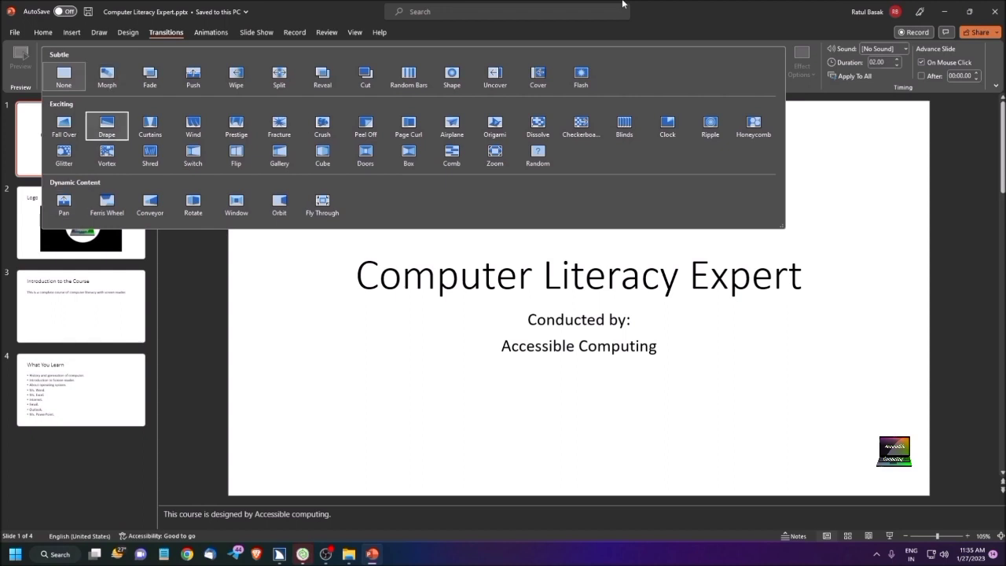
key(Down)
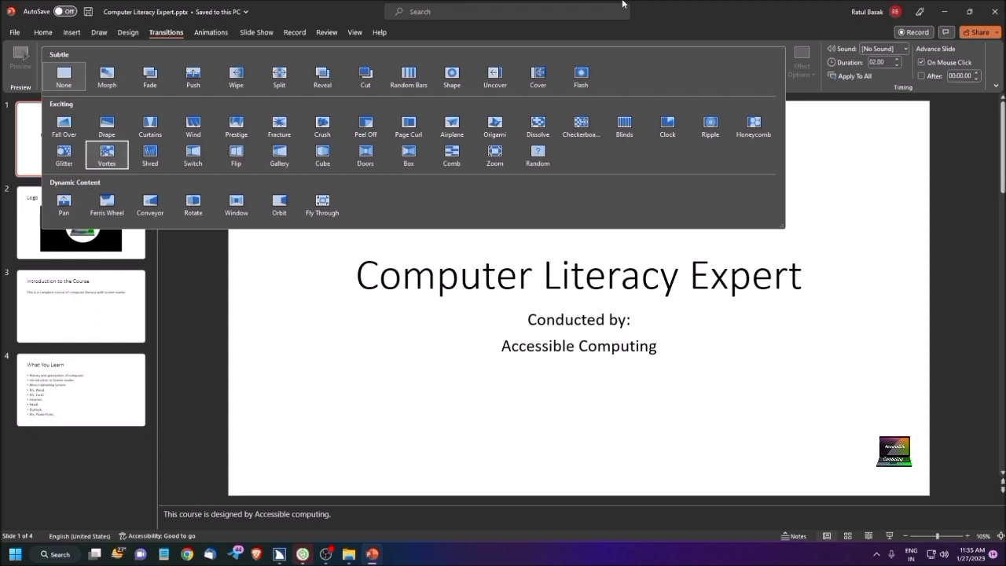
key(Down)
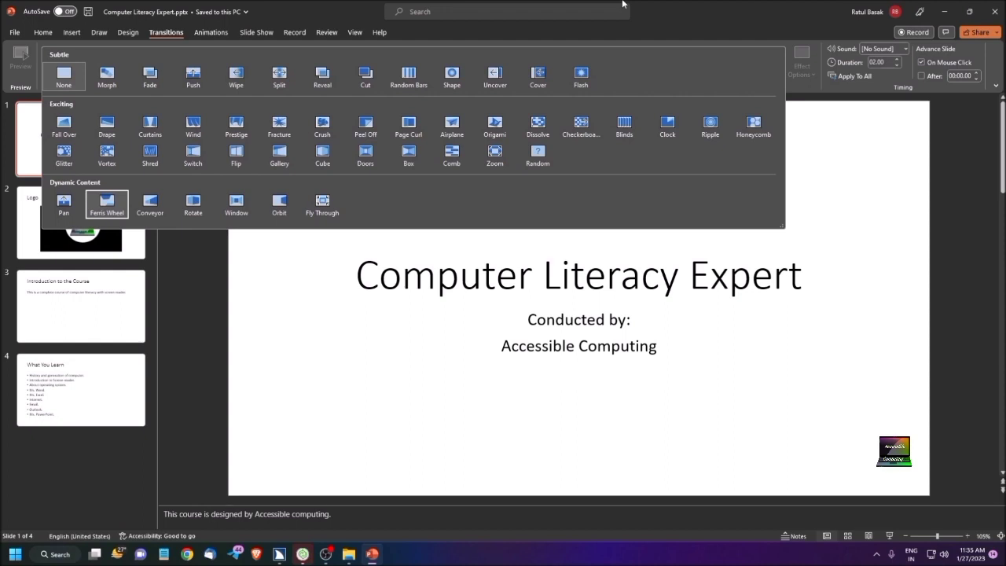
key(Down)
key(Down)
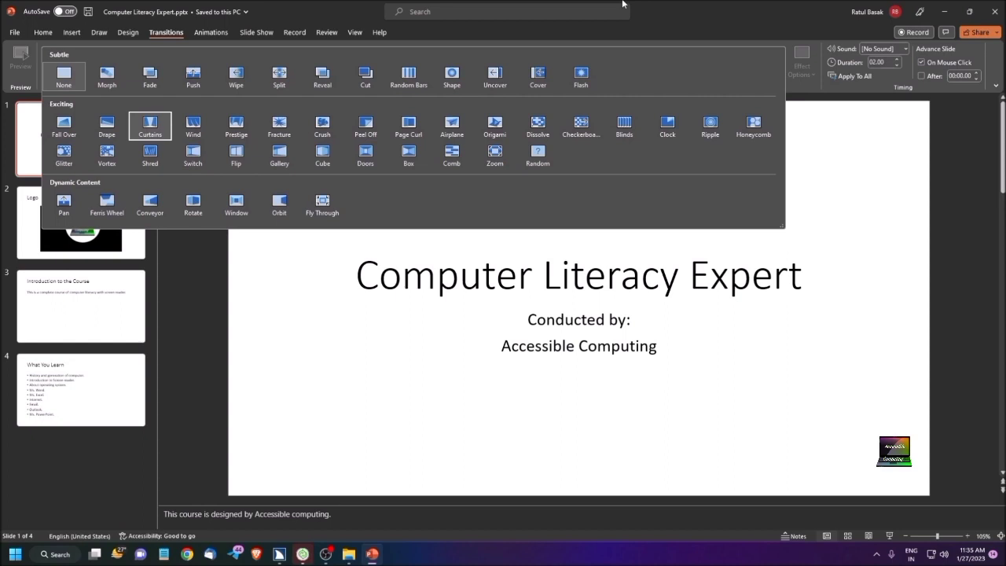
key(Return)
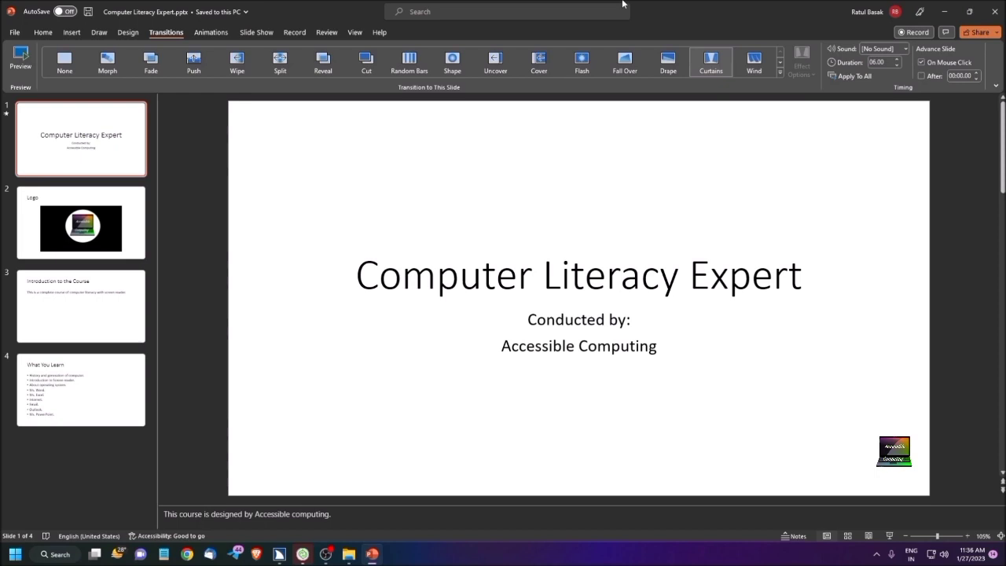
Move focus from the ribbon past the Sound setting to the transition Duration box.
key(alt)
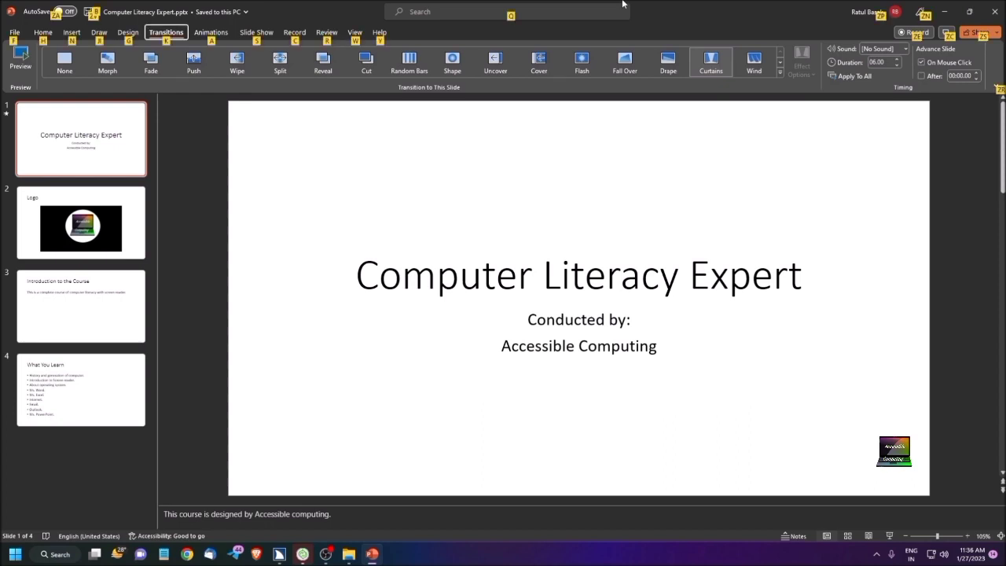
key(Escape)
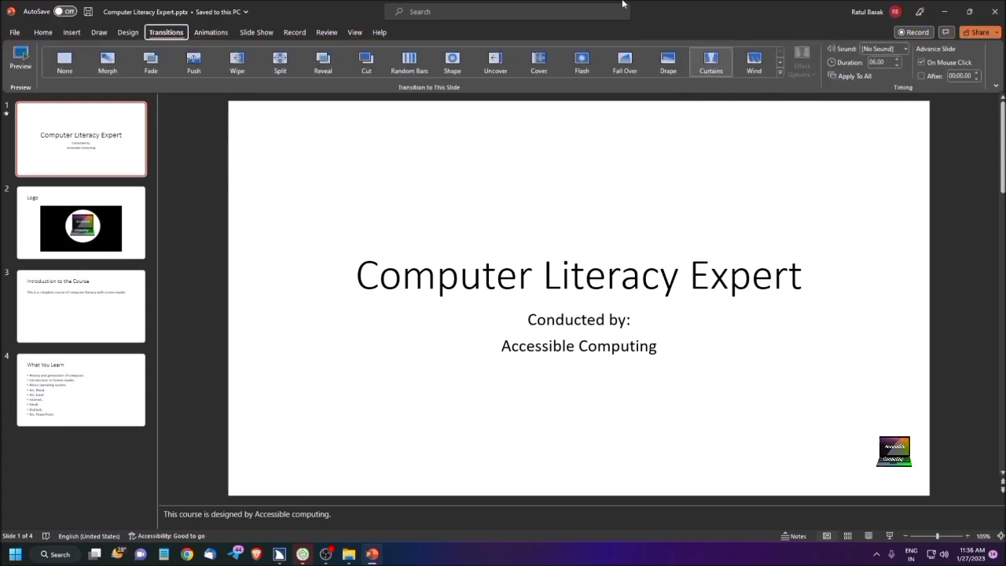
key(Tab)
key(Tab)
key(Tab)
key(Tab)
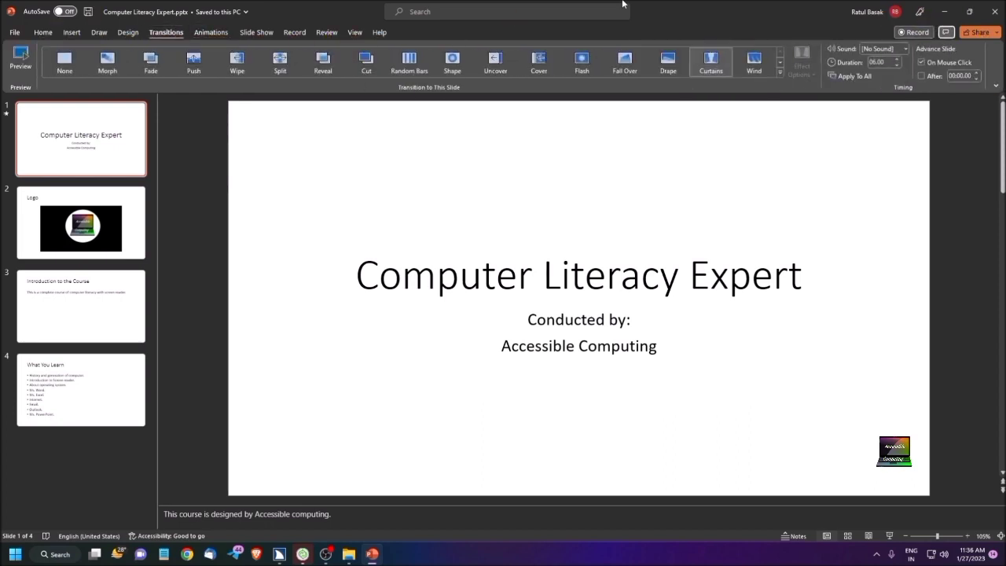
key(Tab)
key(Tab)
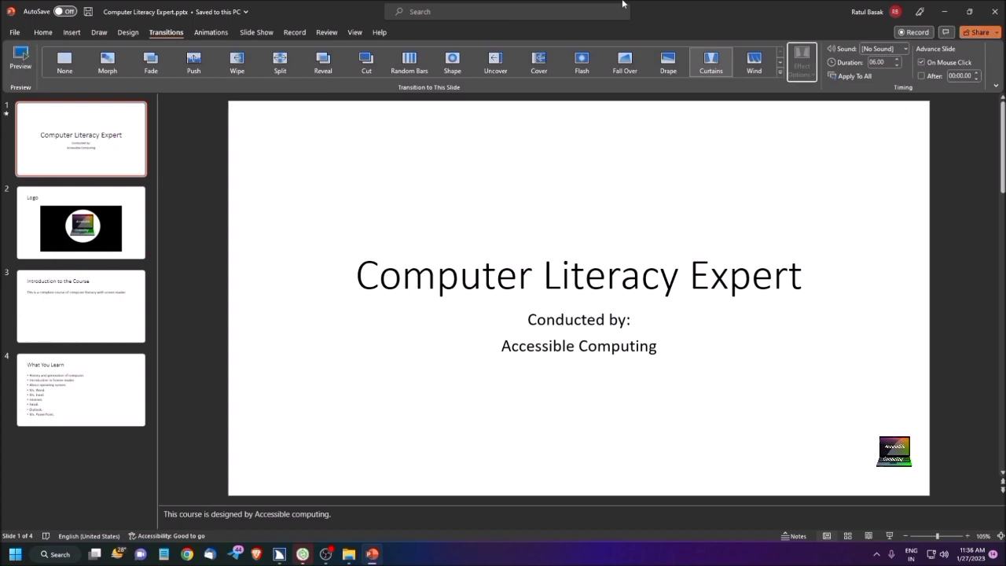
key(Tab)
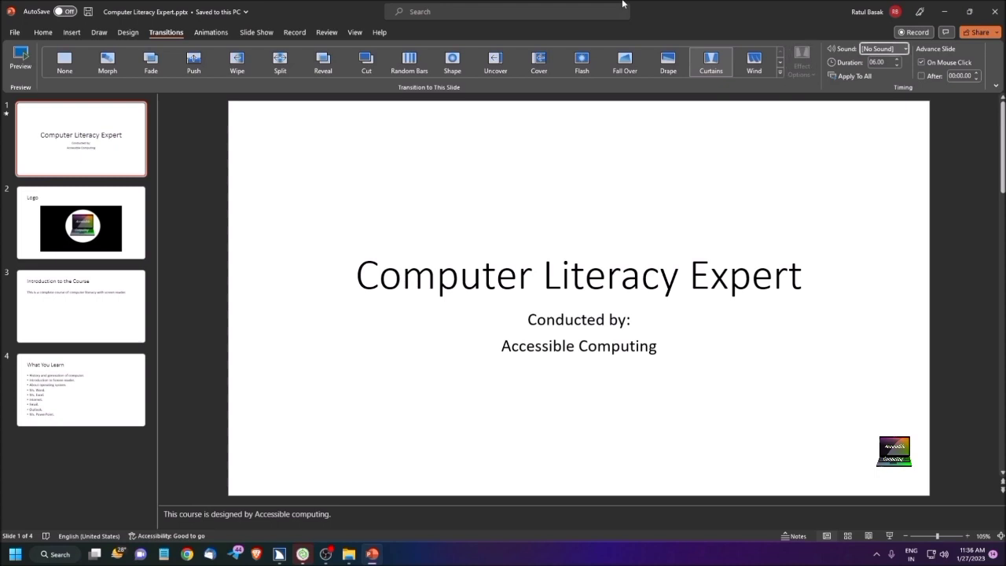
key(shift+Tab)
key(shift+Tab)
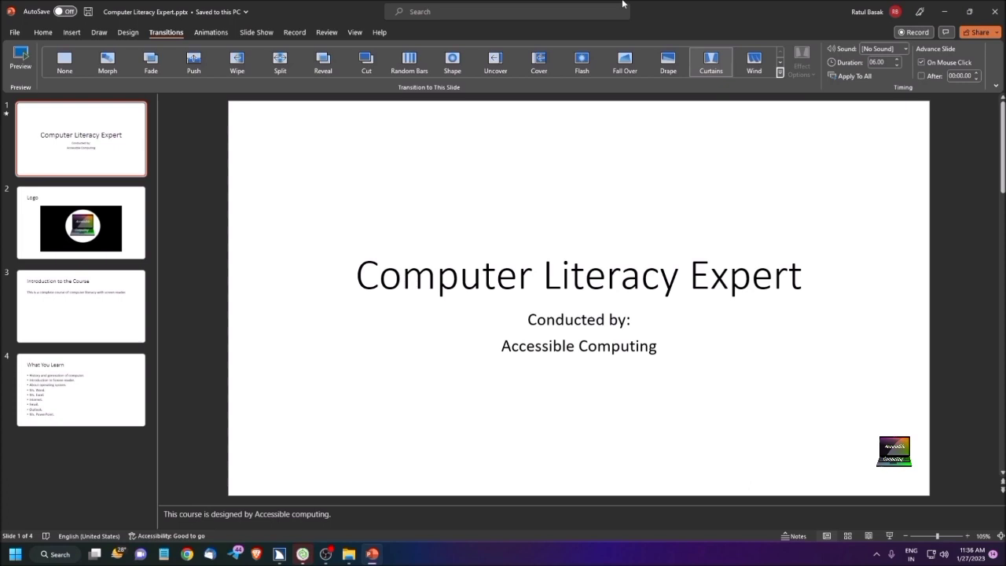
key(Tab)
key(Tab)
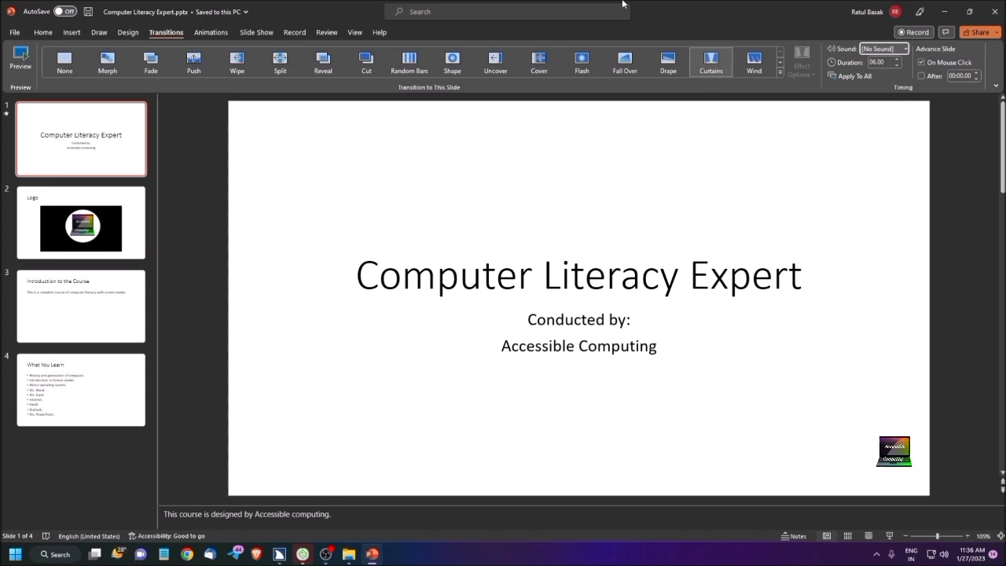
key(Tab)
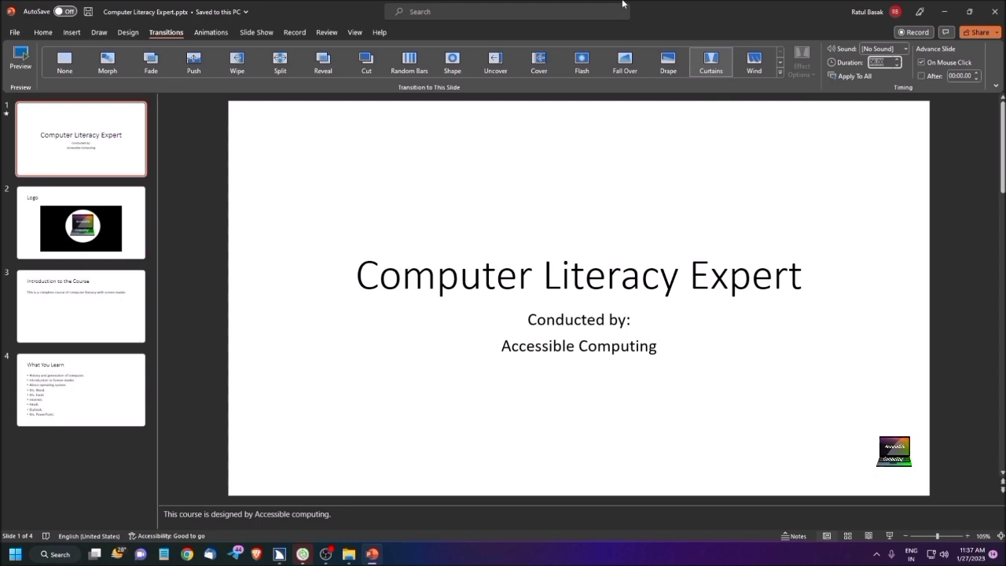
Set the Curtains transition duration to 03.00 seconds.
text(6)
key(Return)
text(3)
key(Return)
text(3)
key(Return)
key(Tab)
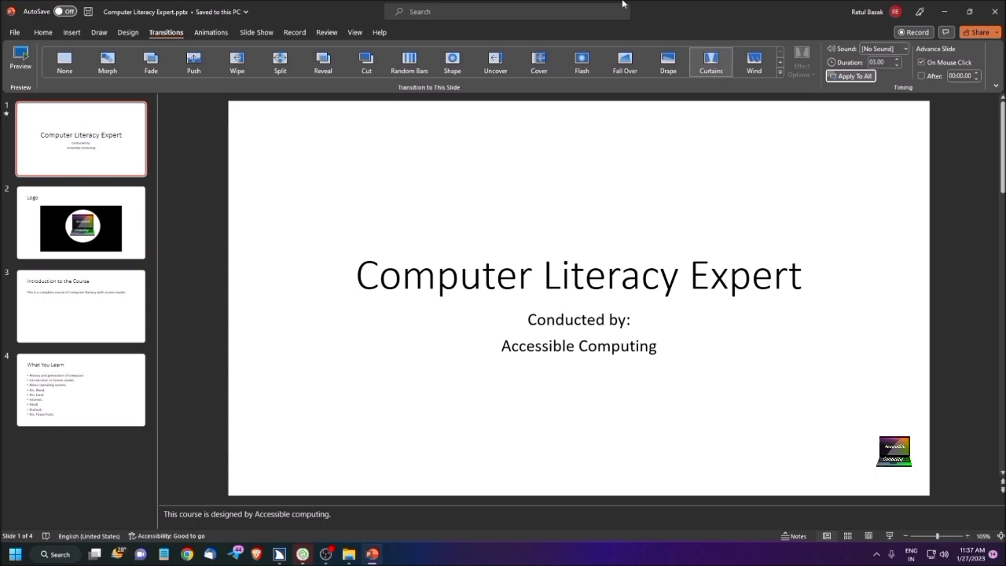
key(F5)
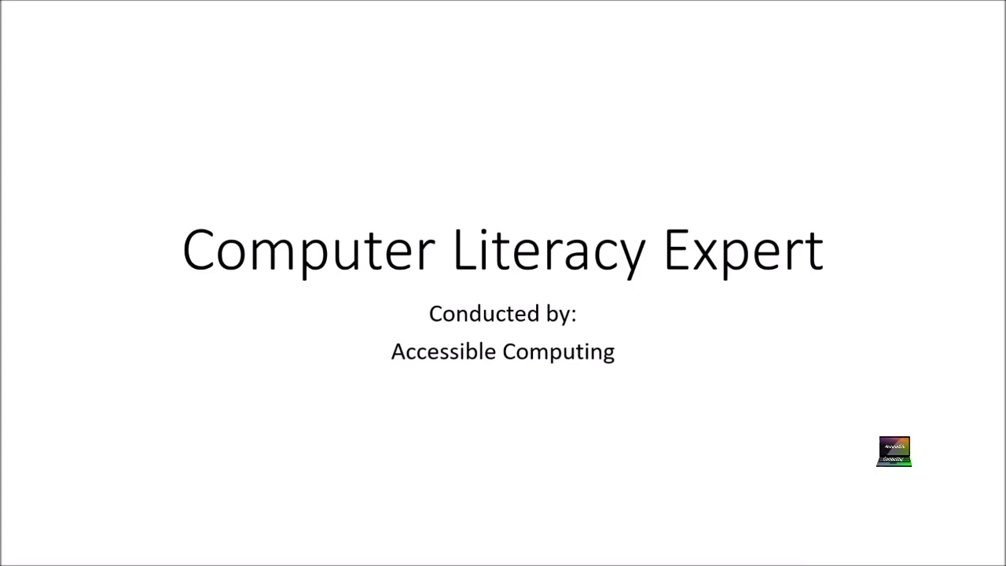
key(Escape)
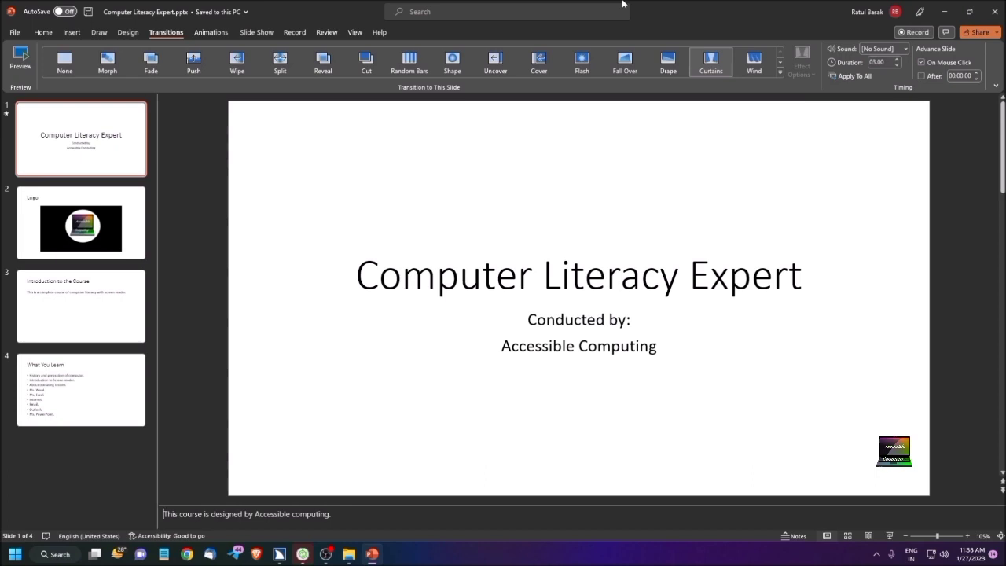
Move focus to the slide editing area and go to slide 2, the Logo slide.
key(F6)
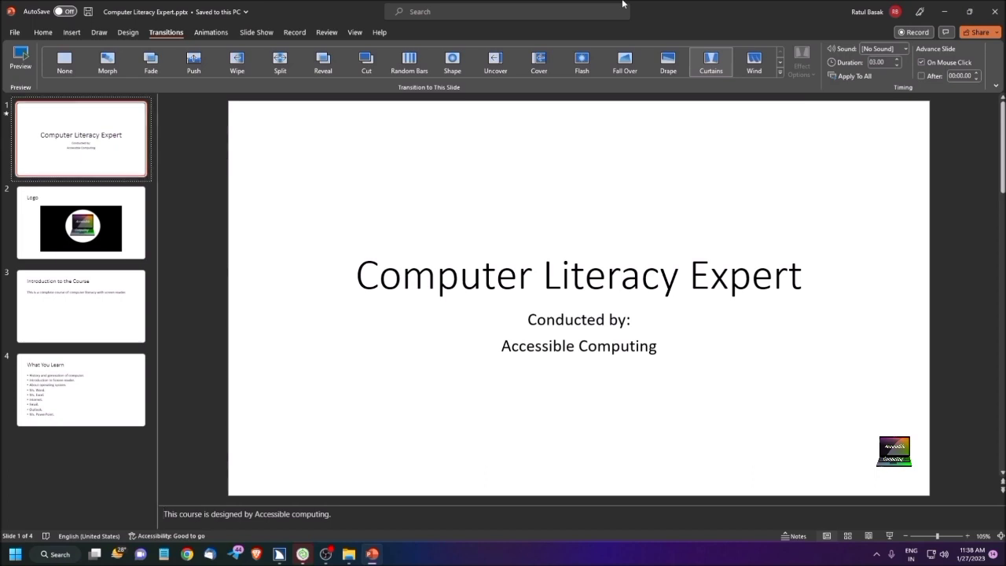
key(F6)
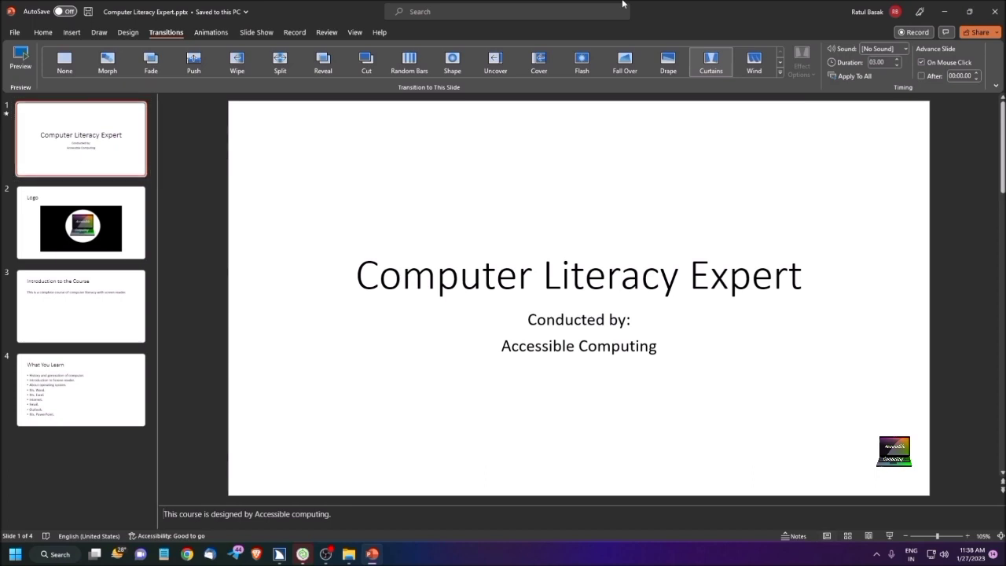
key(F6)
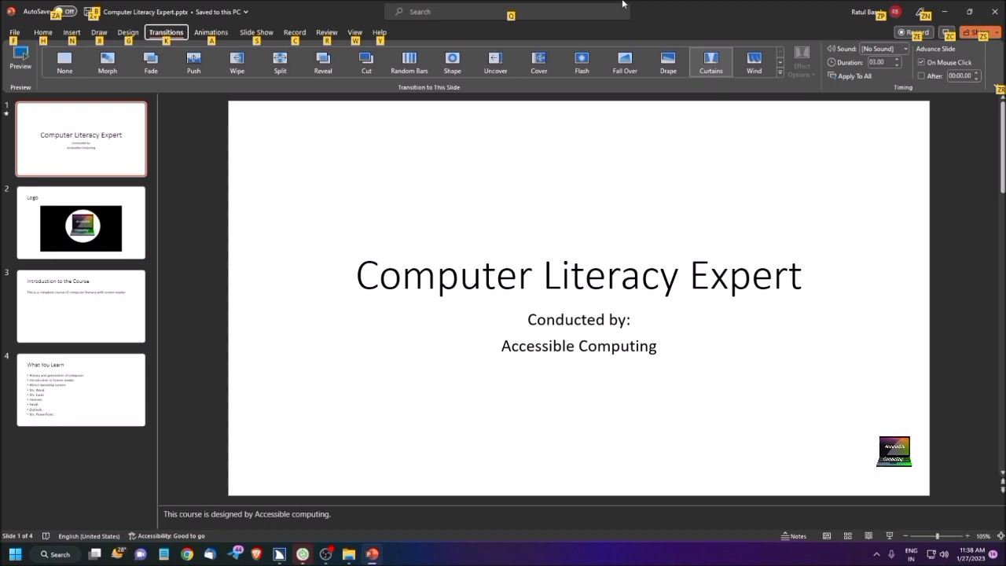
key(F6)
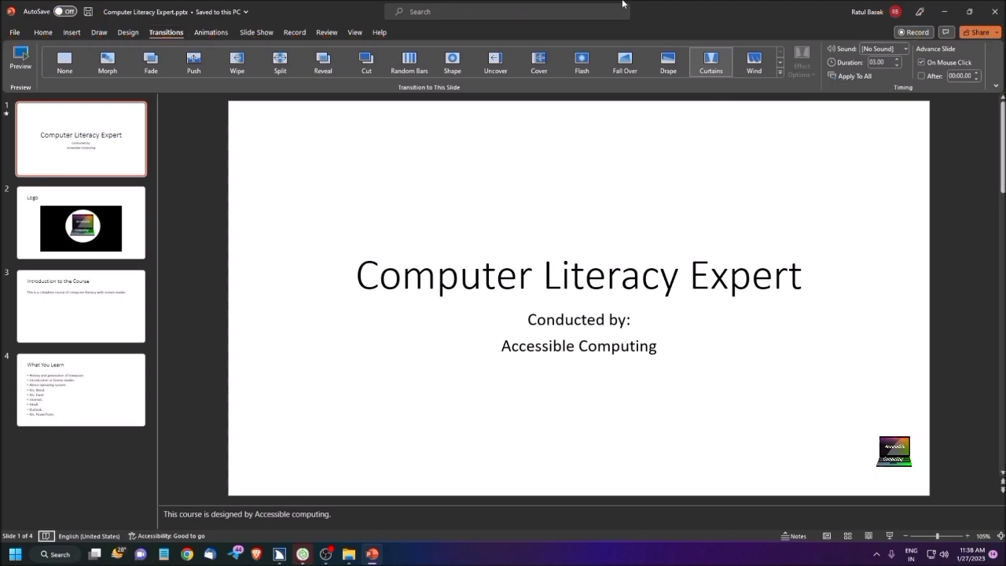
key(F6)
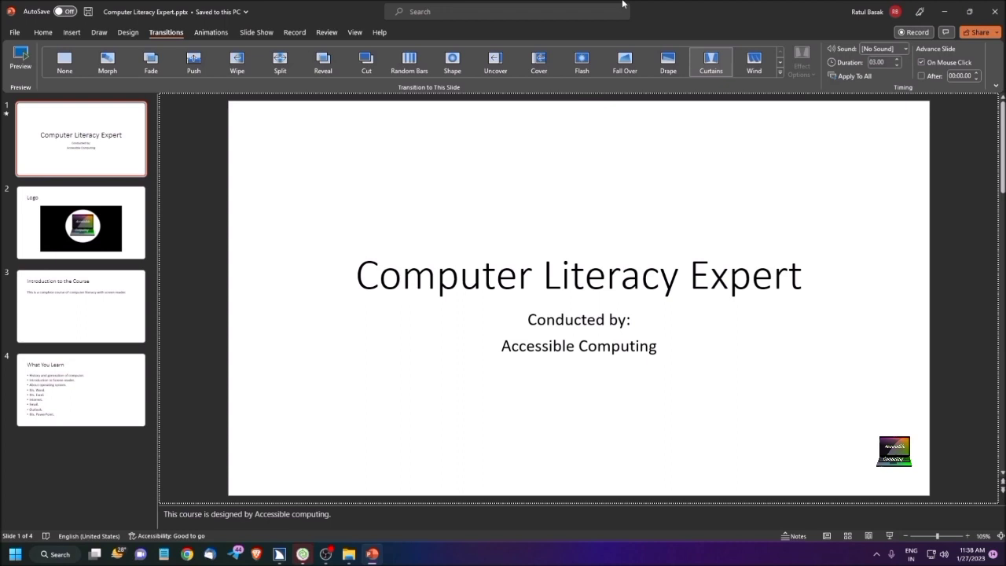
key(Page_Down)
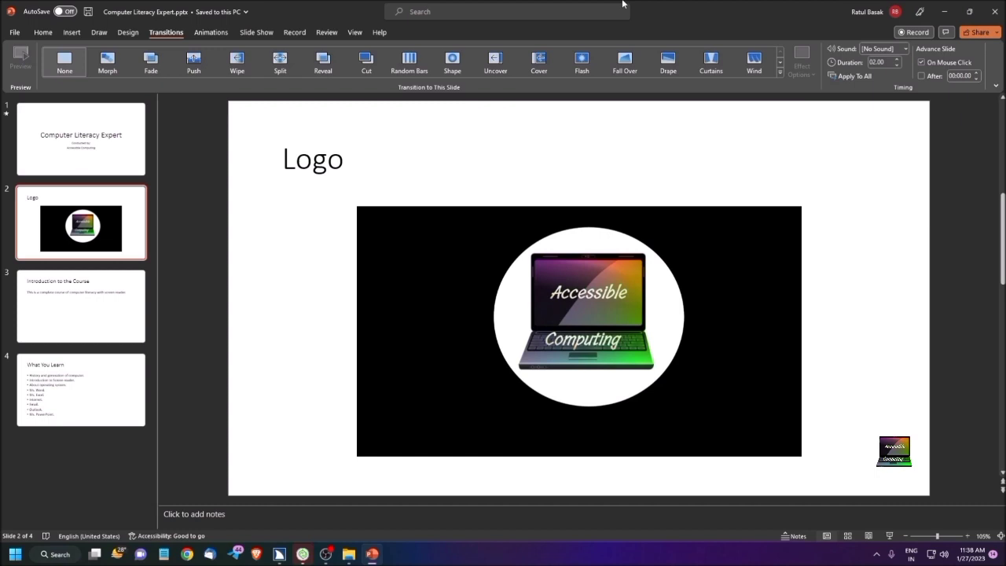
Expand the full transition gallery from the Transitions tab.
key(alt)
key(Right)
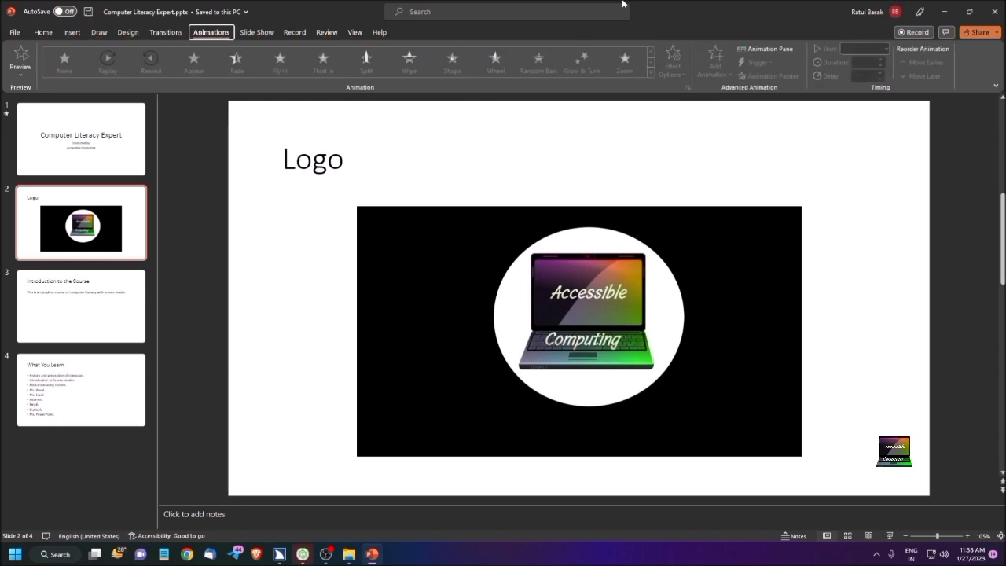
key(Left)
key(Tab)
key(Tab)
key(Tab)
key(Tab)
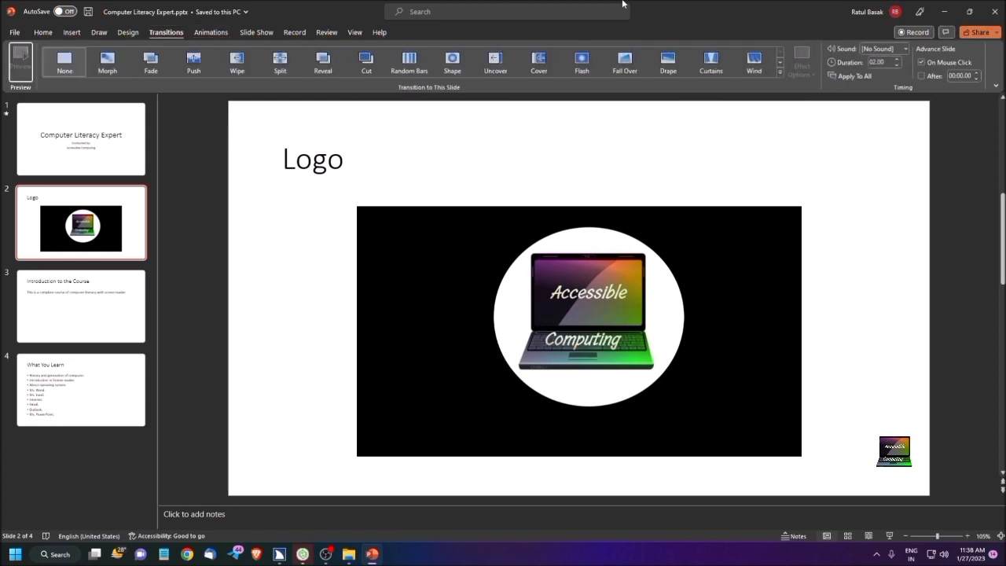
key(Tab)
key(Tab)
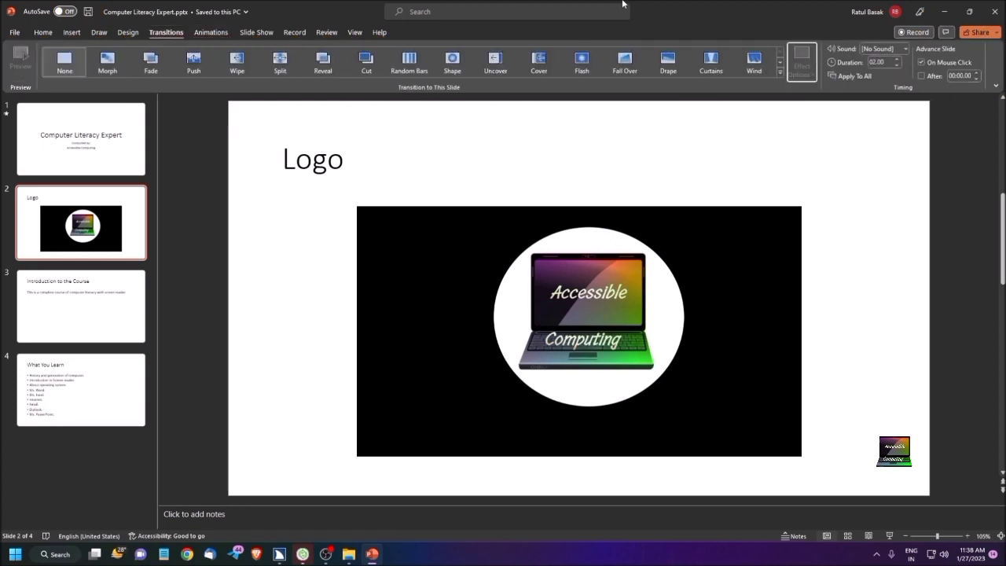
key(shift+Tab)
key(Return)
Apply the Fade transition (00.70 seconds) to the Logo slide.
key(Down)
key(Down)
key(Down)
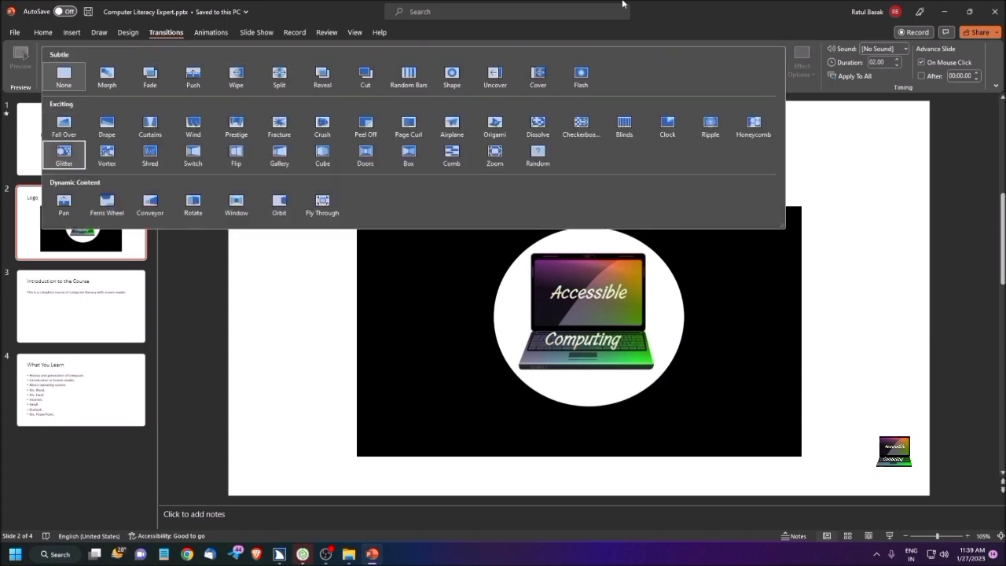
key(Up)
key(Up)
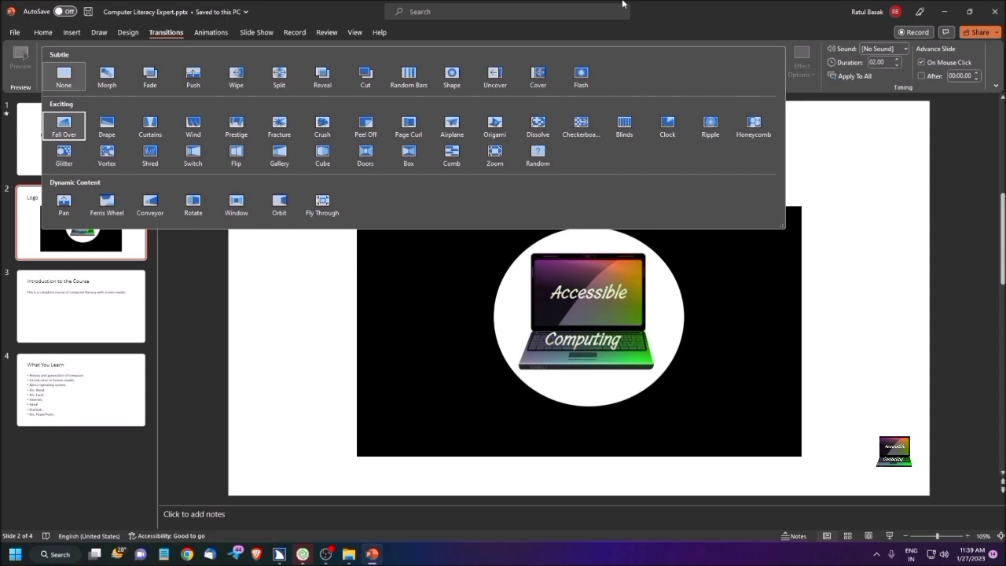
key(Down)
key(Down)
key(Down)
key(Down)
key(Down)
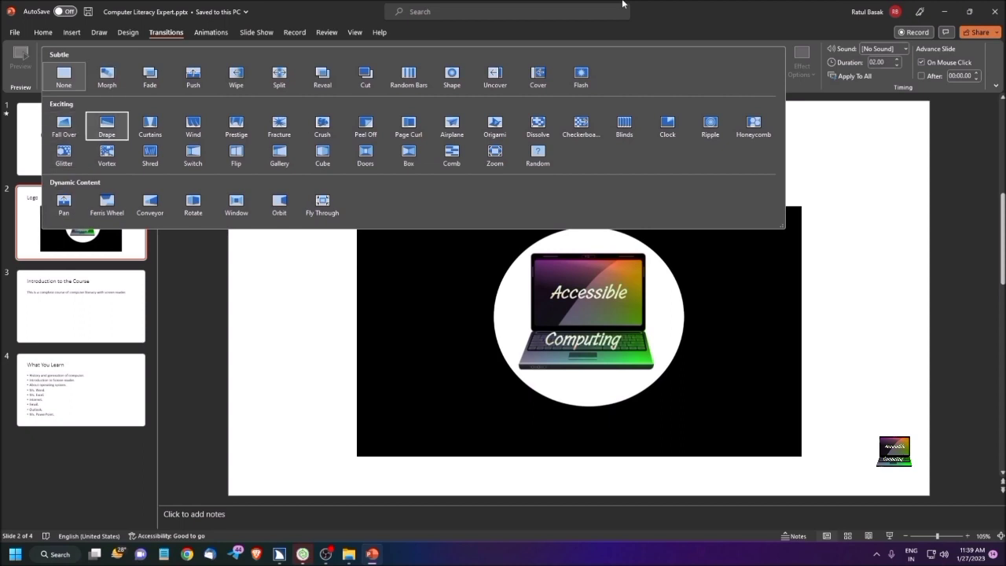
key(Down)
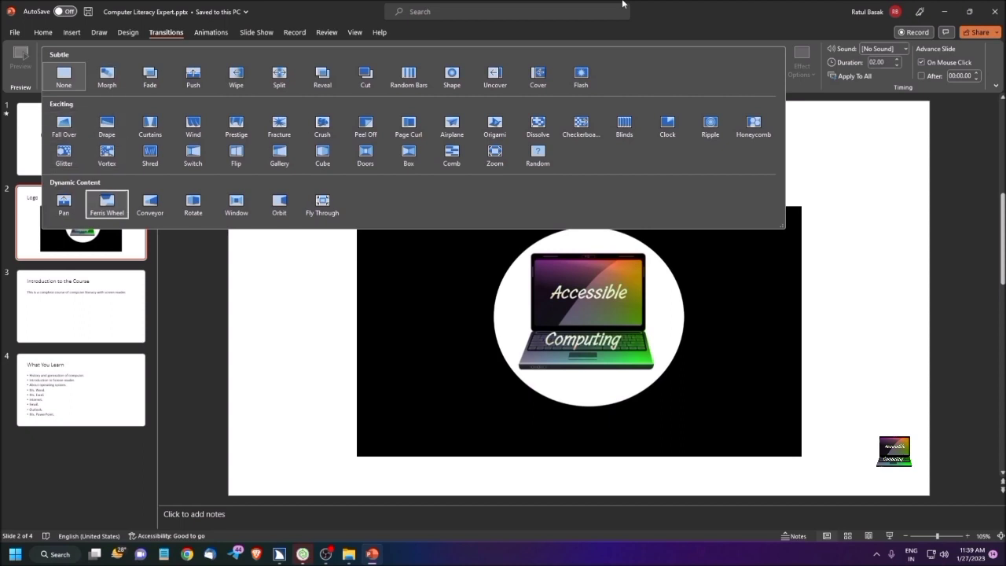
key(Down)
key(Down)
key(Up)
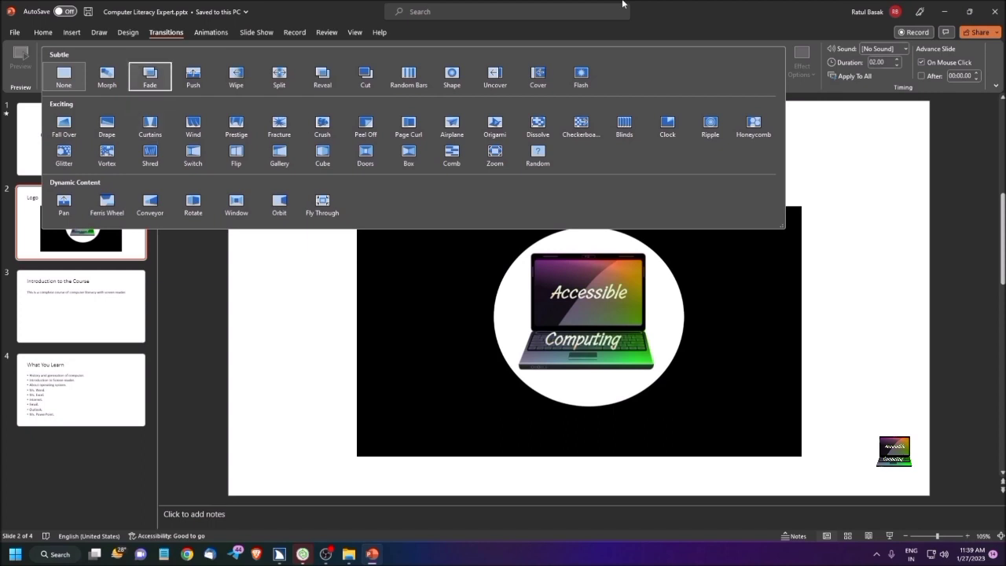
key(Return)
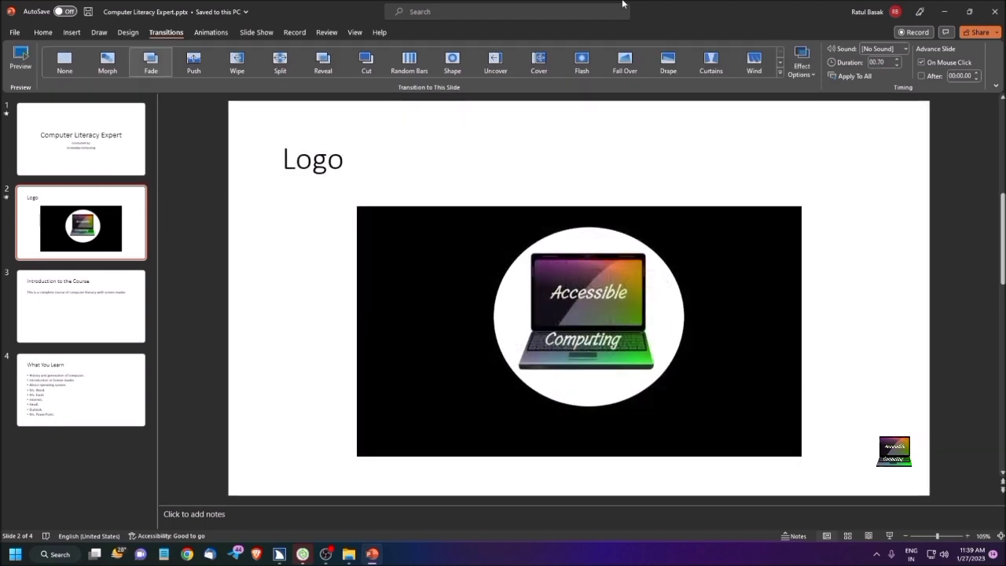
Review the transition Sound and Duration boxes, then start the slide show from slide 1.
key(F6)
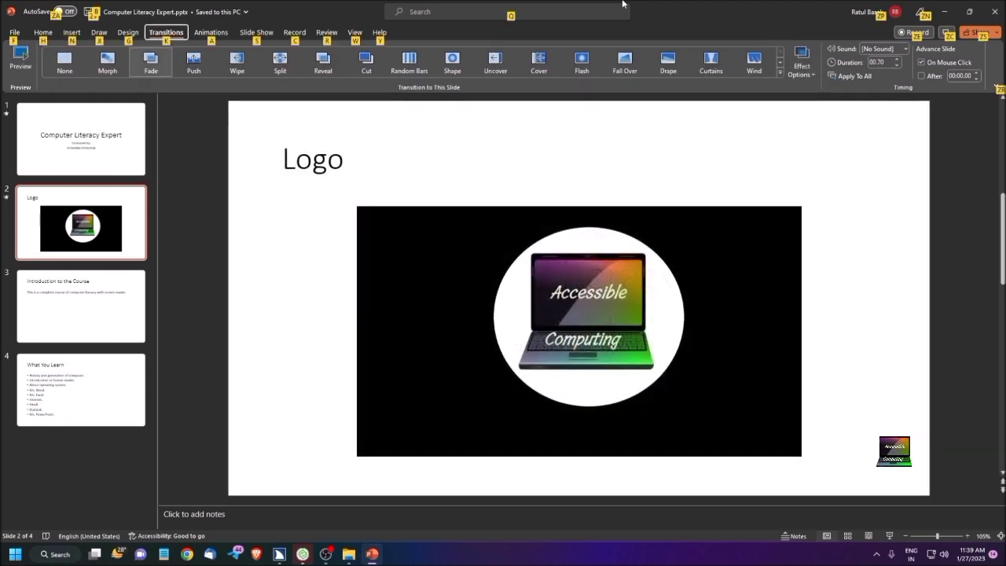
key(Tab)
key(Tab)
key(Tab)
key(Tab)
key(Tab)
key(Tab)
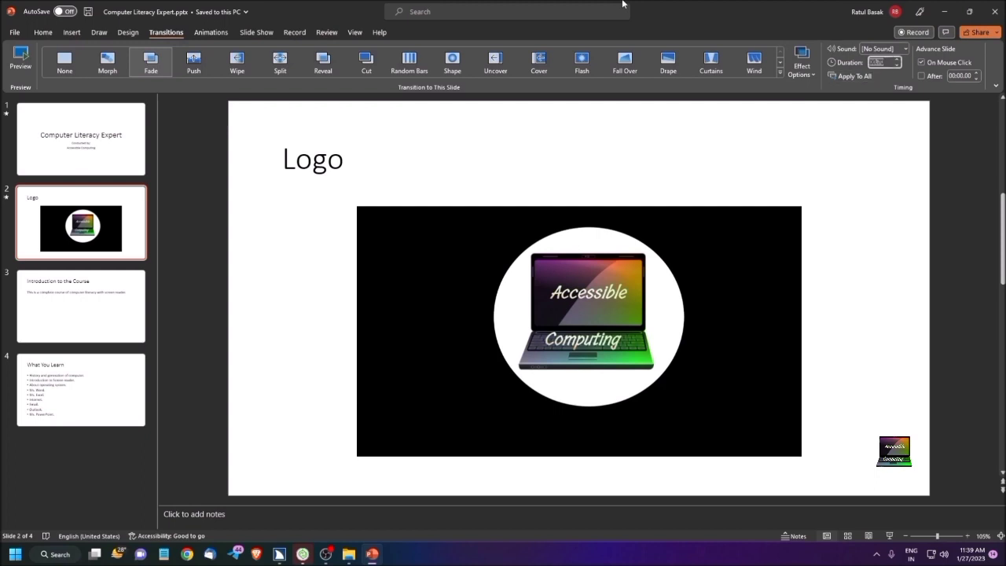
key(shift+Tab)
key(Tab)
key(Right)
key(Left)
key(Left)
key(Left)
key(F5)
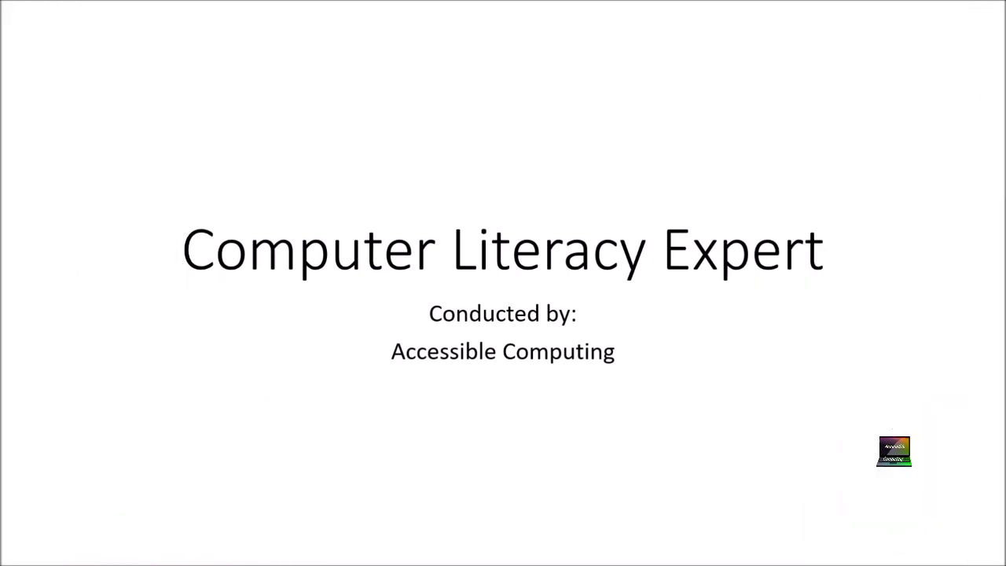
Advance the show into the Logo slide's Fade, then end the slide show.
key(Right)
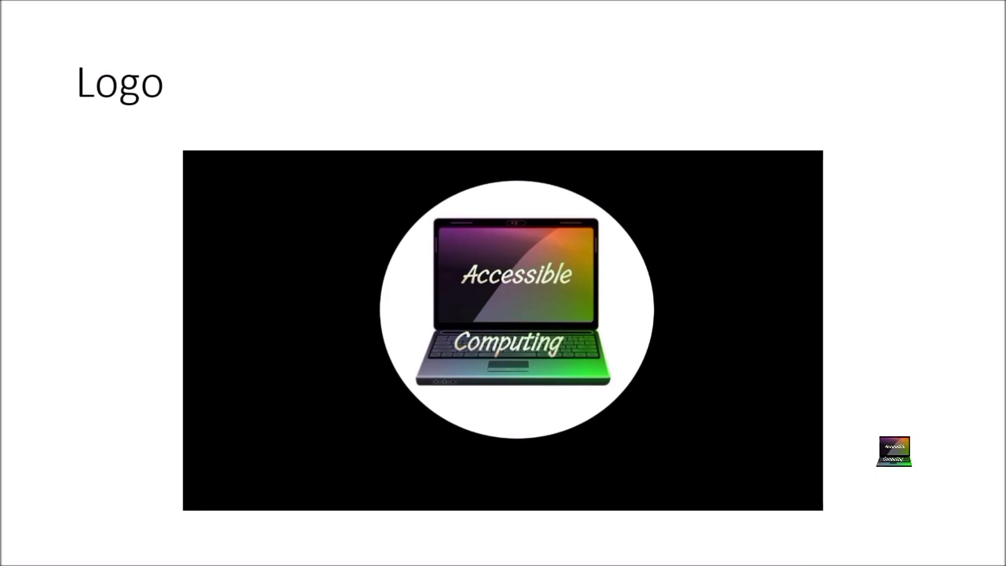
key(Escape)
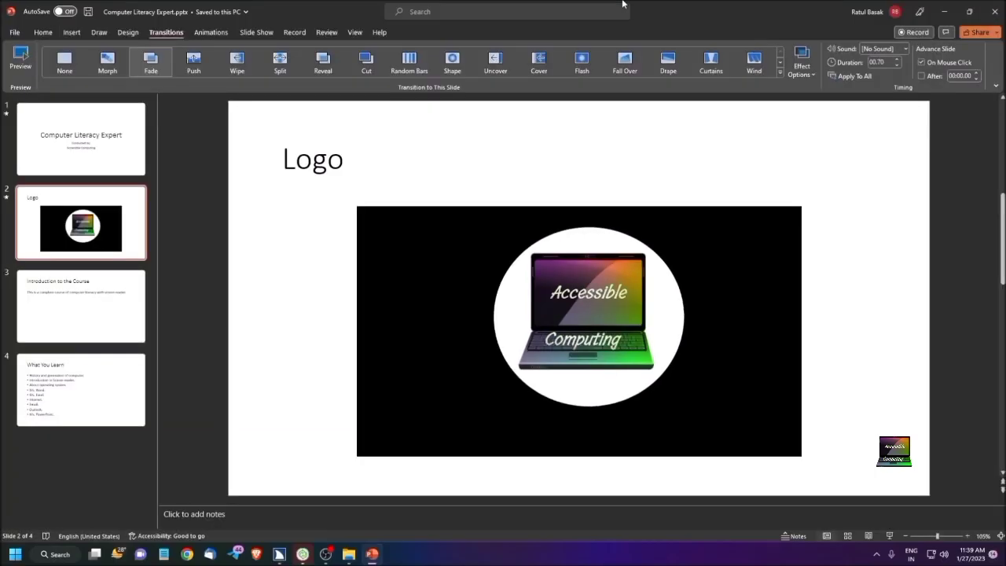
Select slide 1 and move focus to the Transitions tab's Sound dropdown.
key(Page_Up)
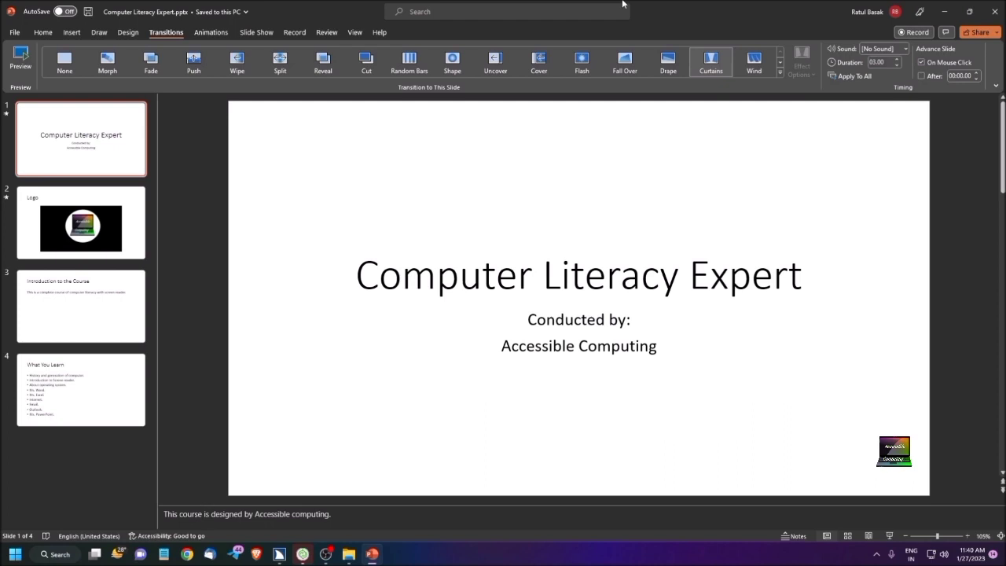
key(alt)
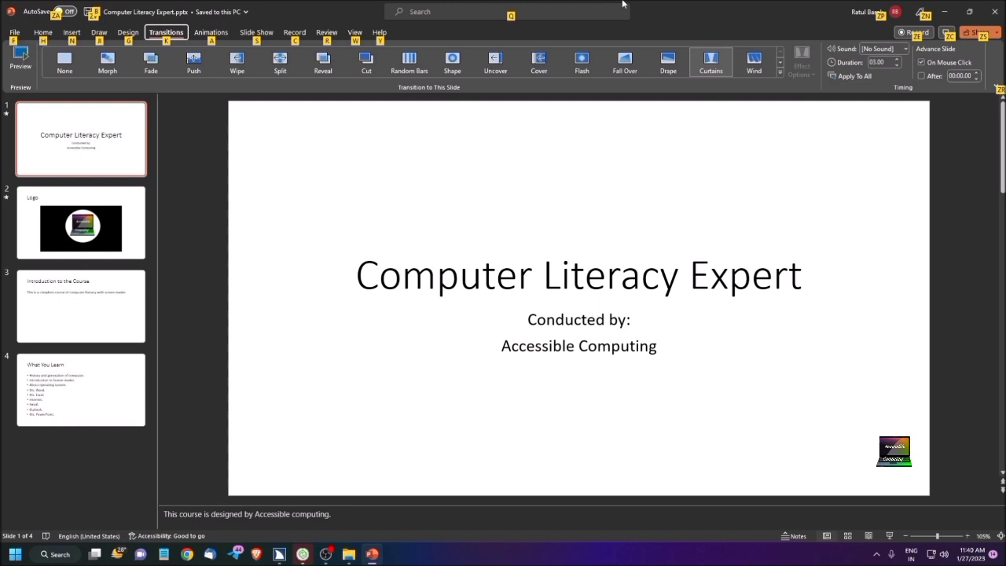
key(Tab)
key(Tab)
key(Tab)
key(Tab)
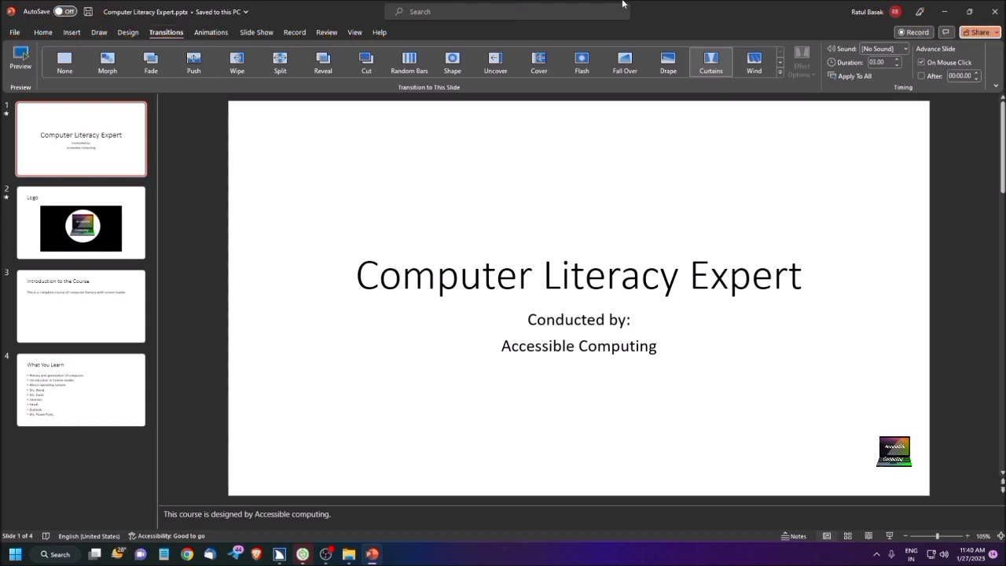
key(Tab)
key(Tab)
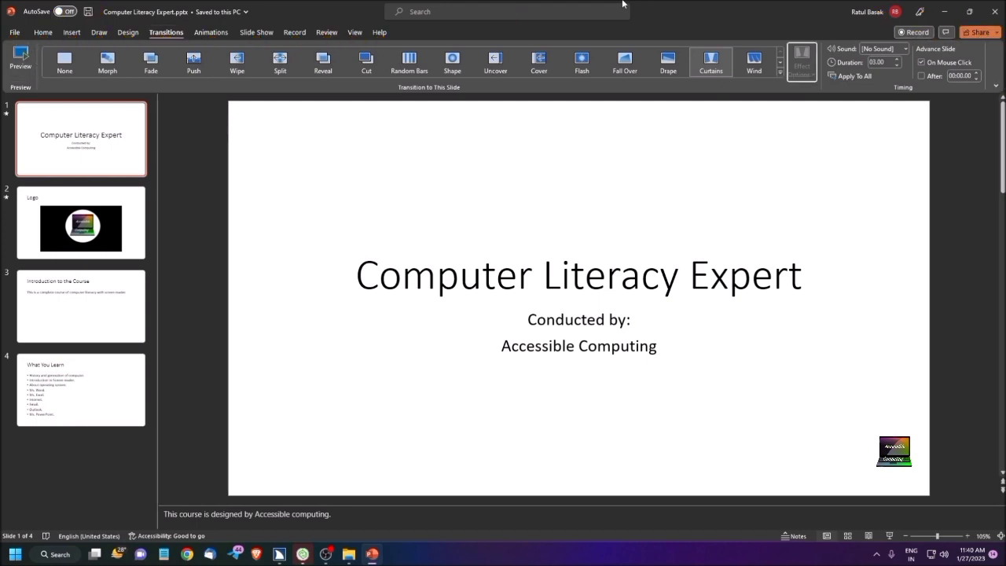
key(Tab)
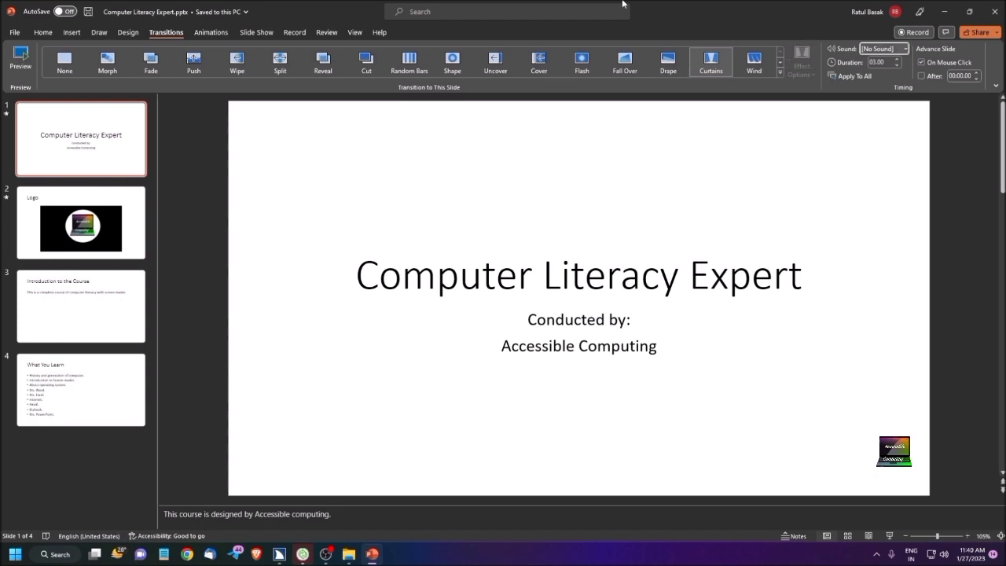
Choose Chime as the sound for the title slide's 03.00-second Curtains transition.
key(alt+Down)
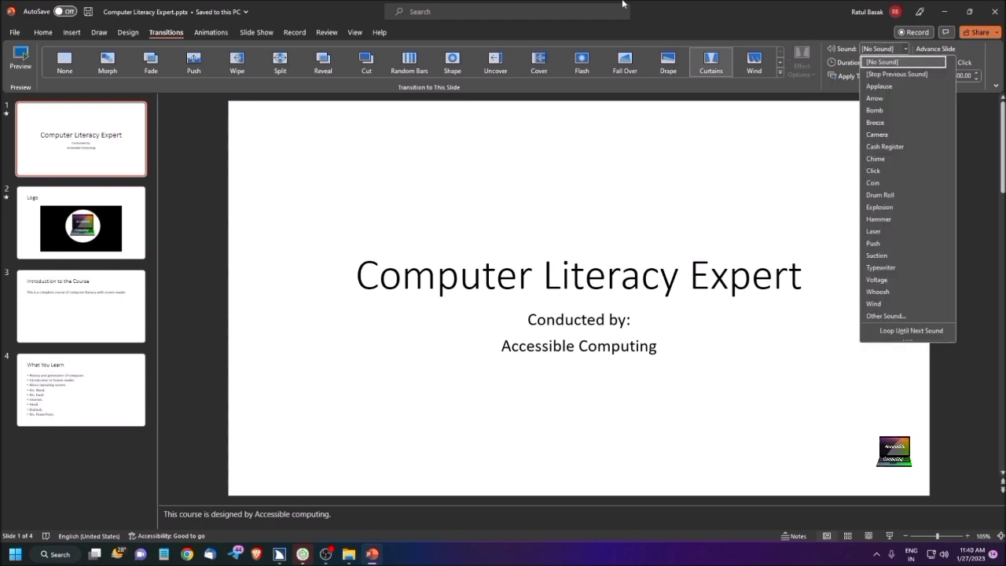
key(Down)
key(Down)
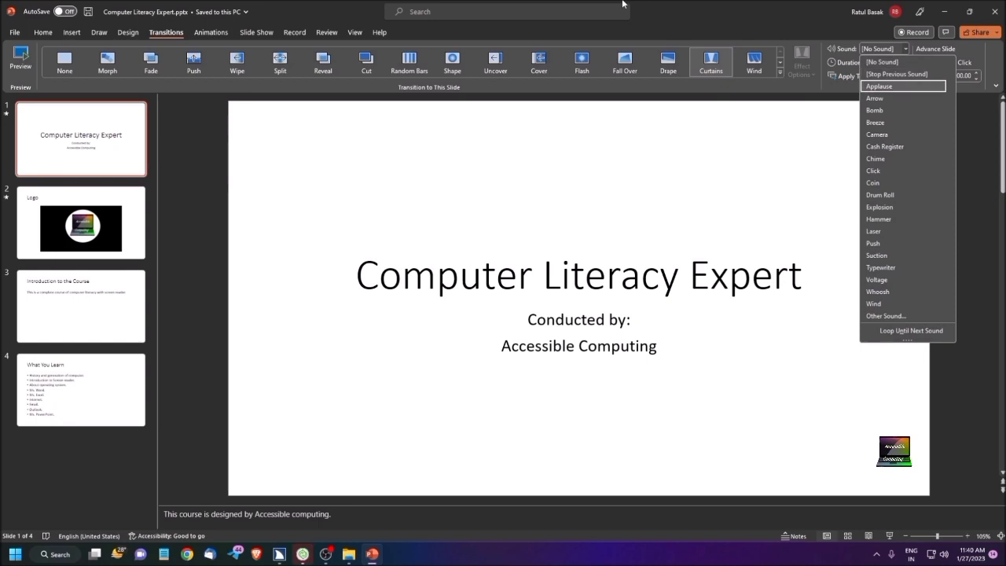
key(Up)
key(Up)
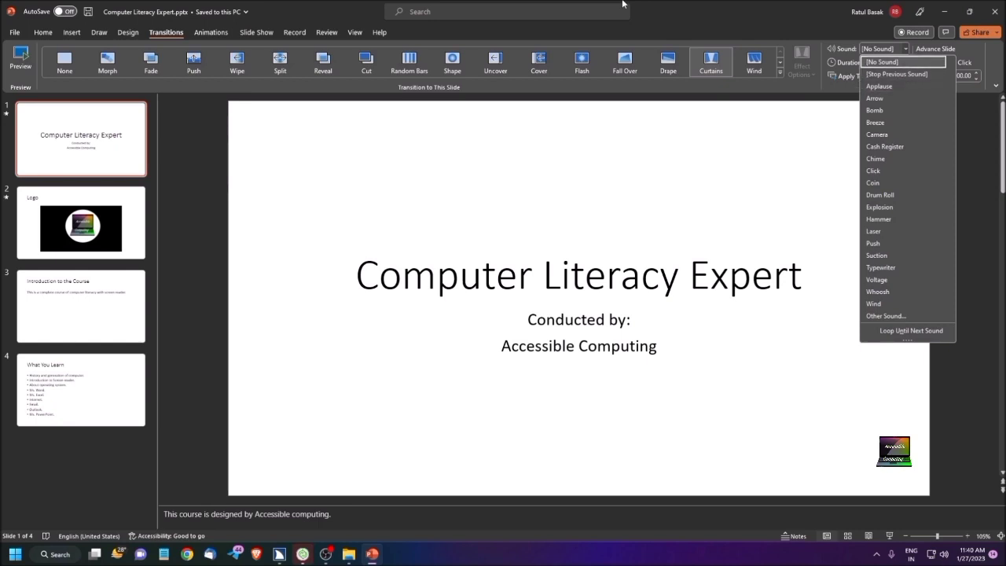
key(Up)
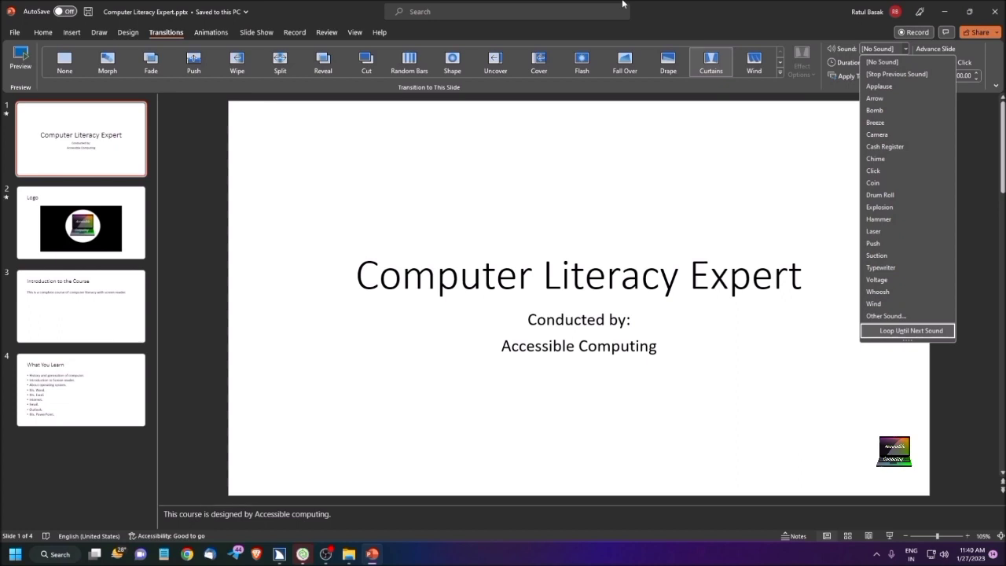
key(Up)
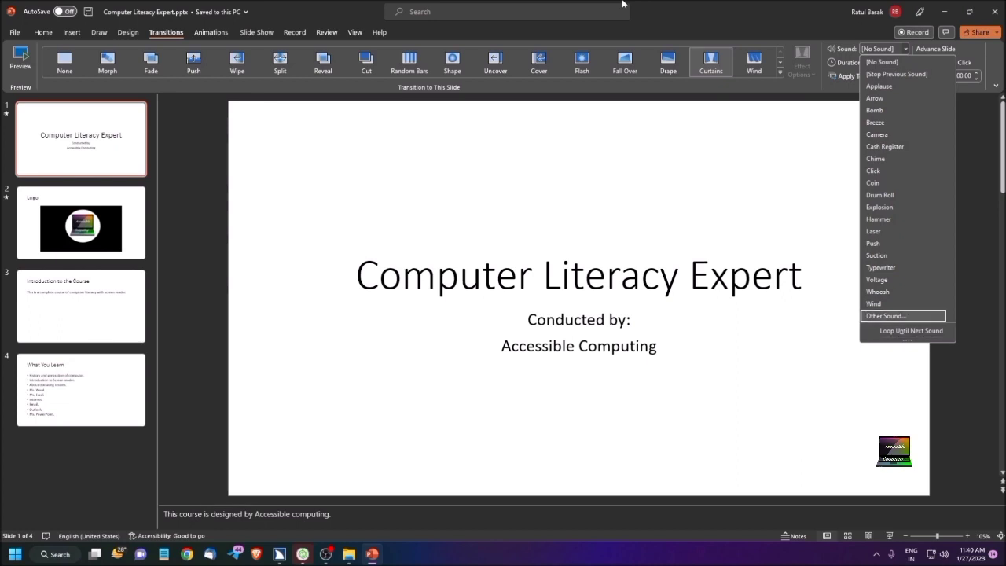
key(Up)
key(Up)
key(Up)
key(Up)
key(Up)
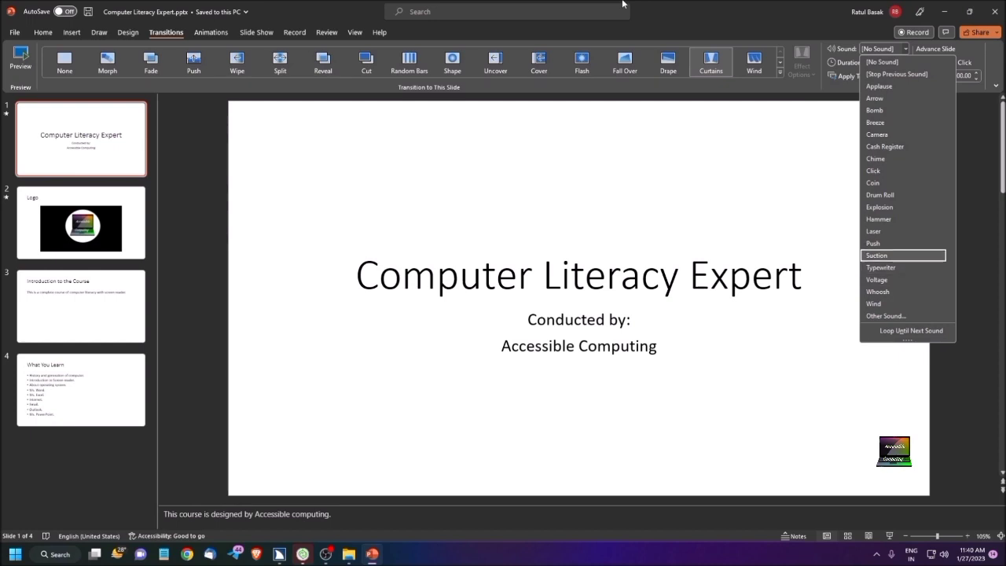
key(Up)
key(Up)
key(Up)
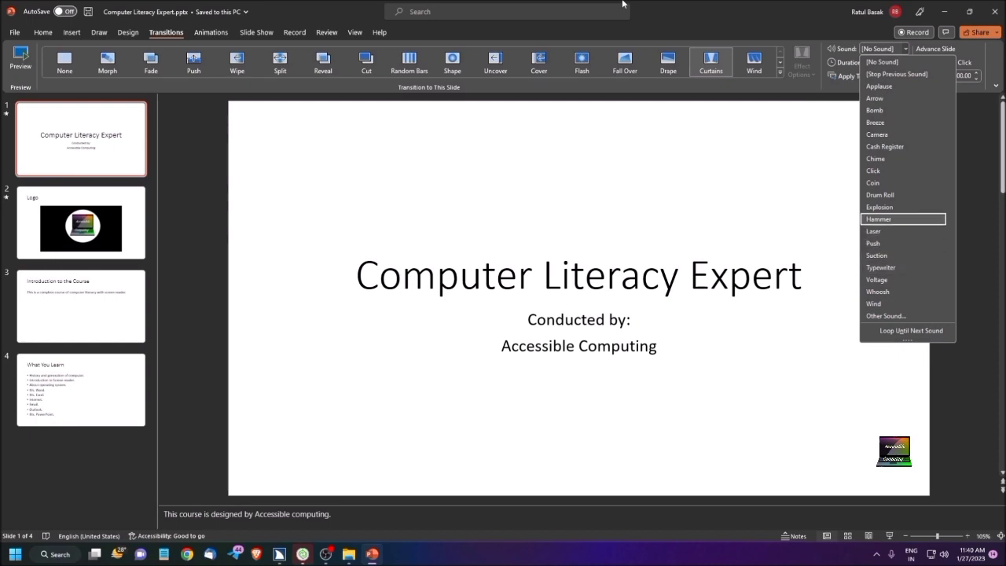
key(Up)
key(Up)
key(Up)
key(Up)
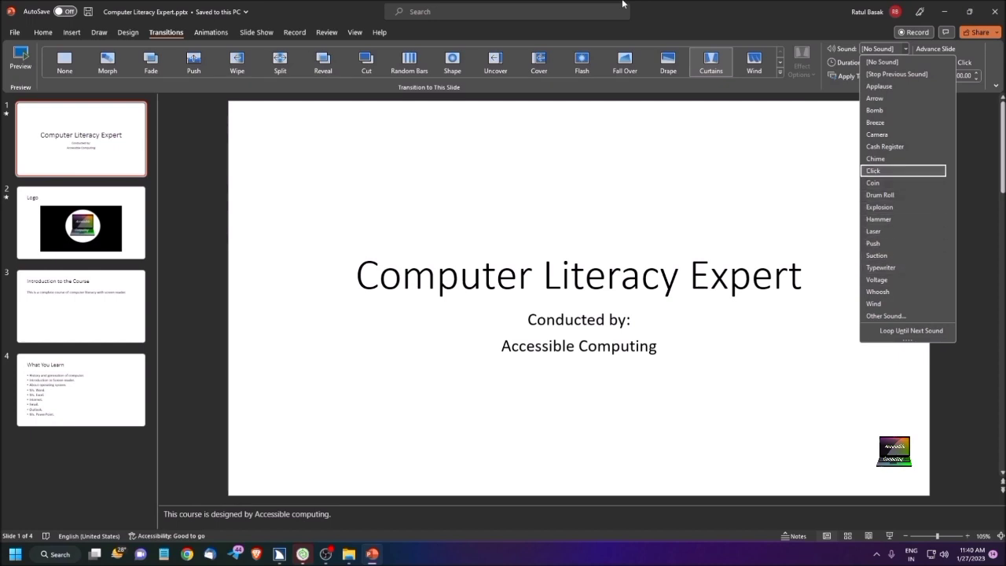
key(Up)
key(Up)
key(Down)
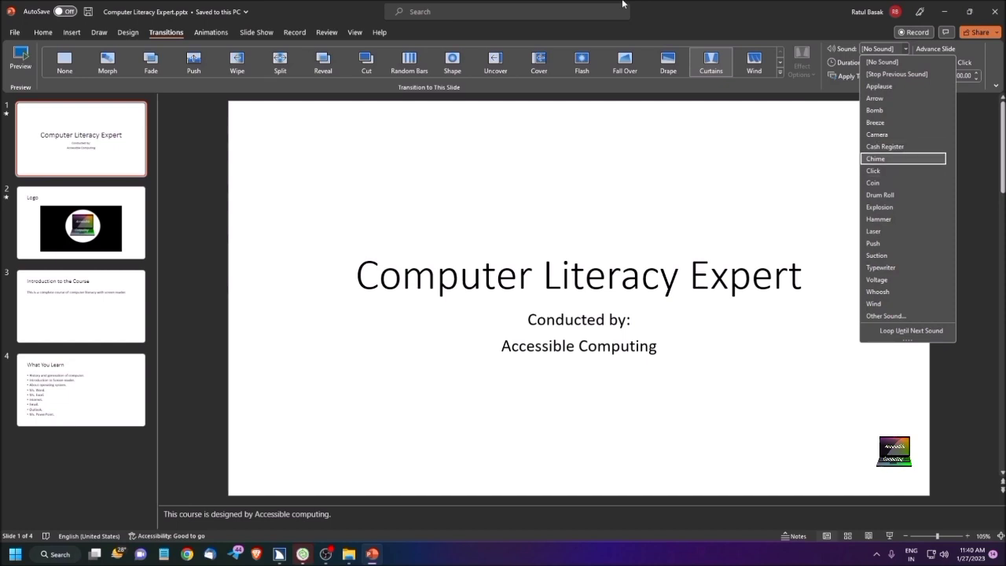
key(Return)
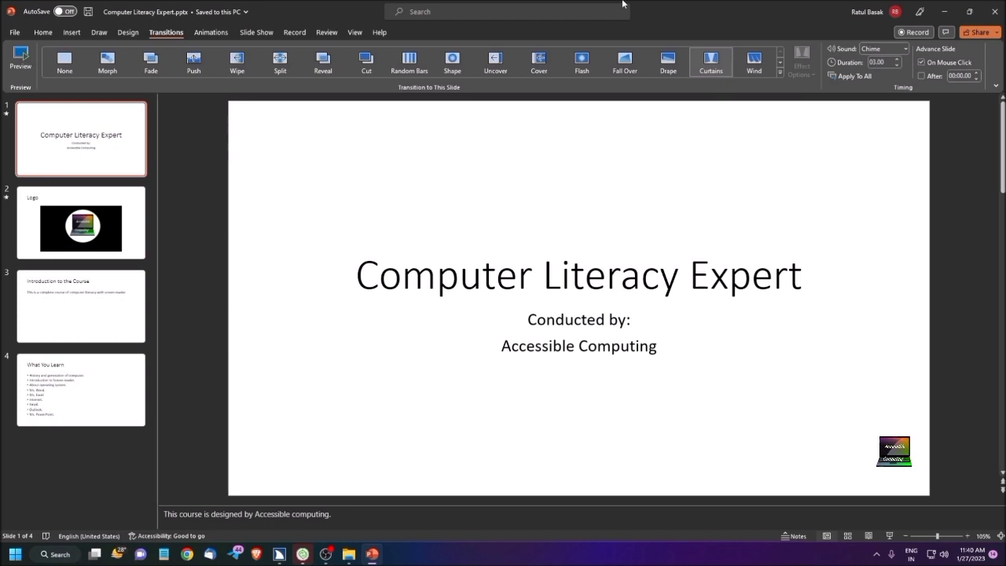
Select slide 2 and move focus to the transition Sound dropdown.
key(Down)
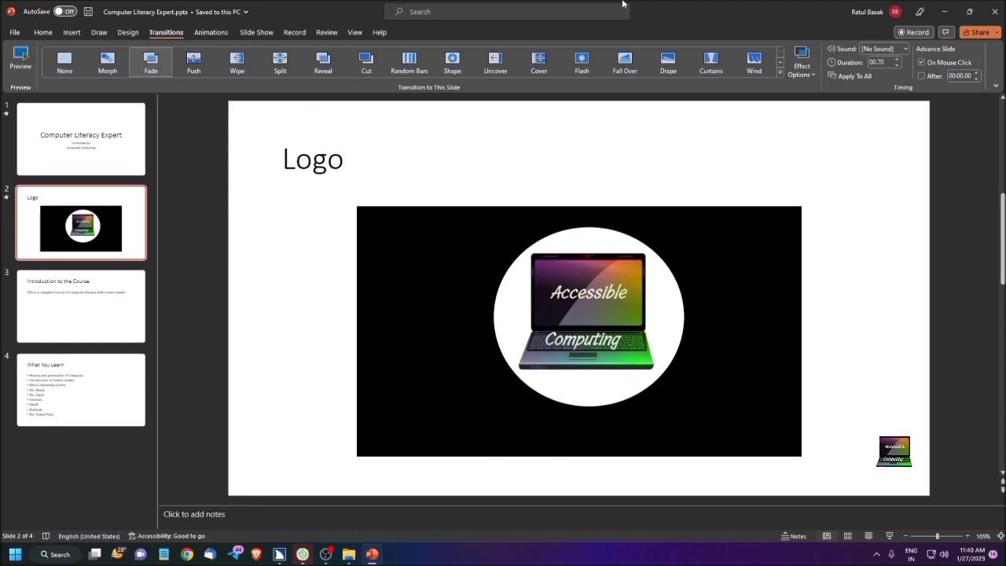
key(Tab)
key(Tab)
key(Tab)
key(Tab)
key(Tab)
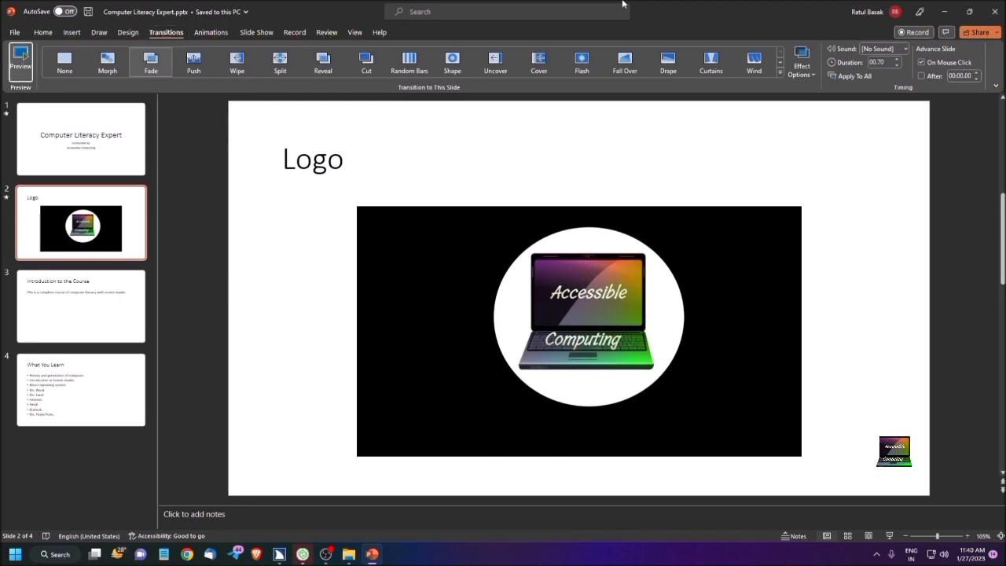
key(Tab)
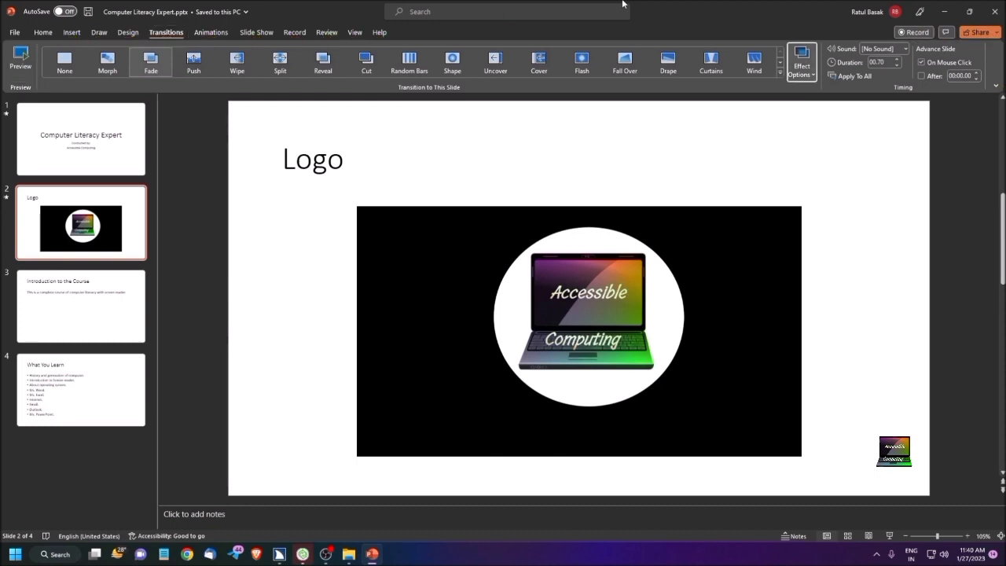
key(Tab)
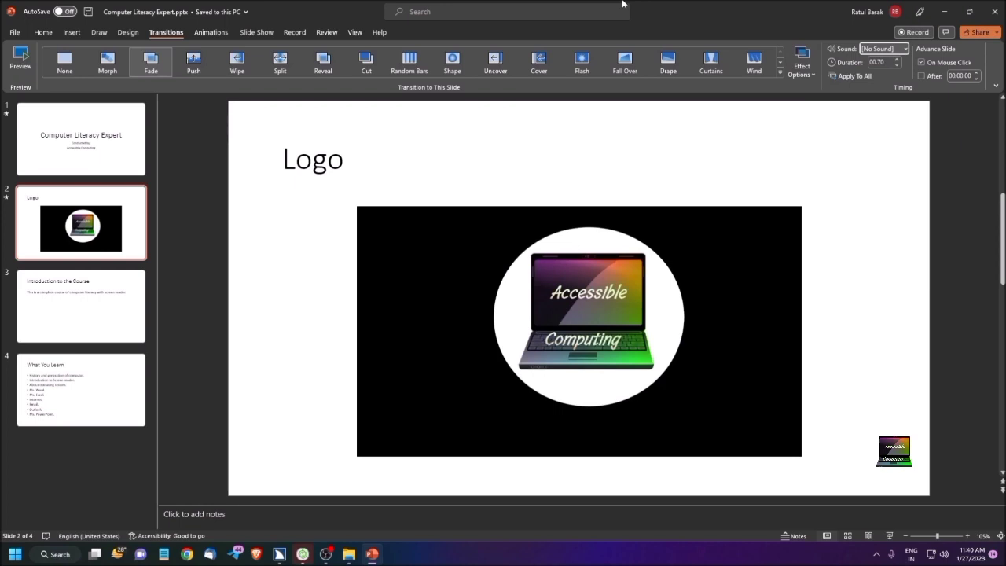
Open the sound list and highlight the Arrow sound.
key(alt+Down)
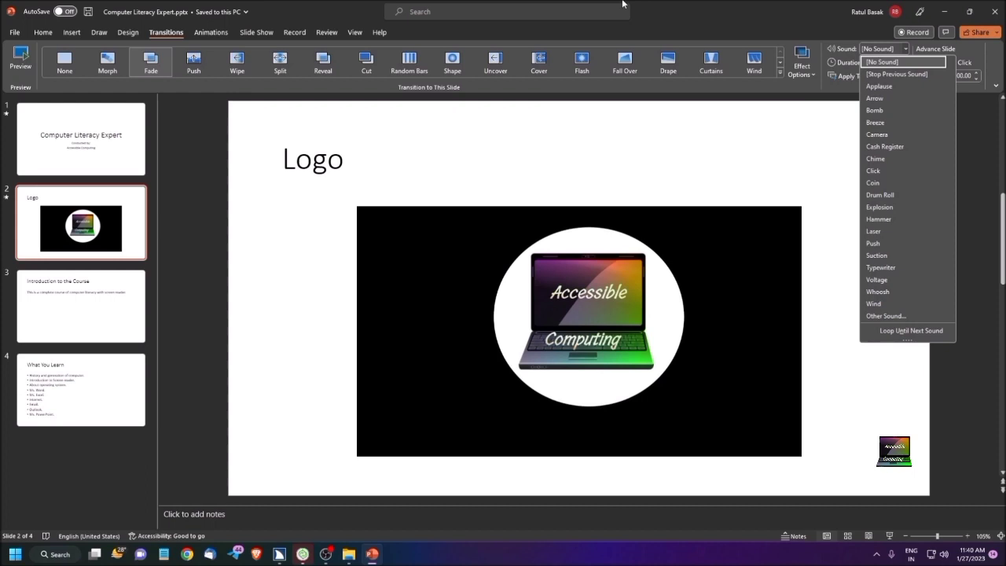
key(Up)
key(Up)
key(Up)
key(Up)
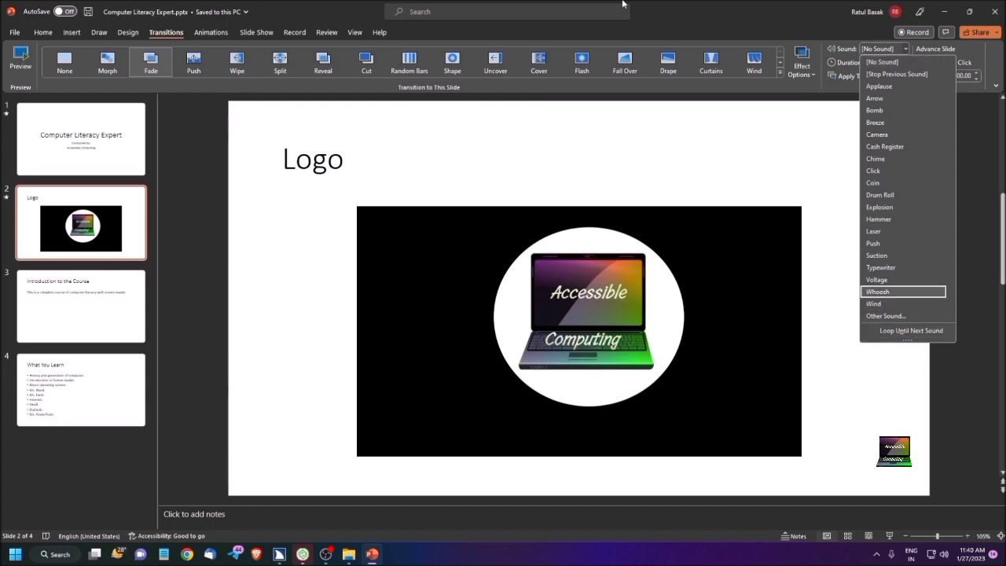
key(Up)
key(Up)
key(Up)
key(Up)
key(Up)
key(Up)
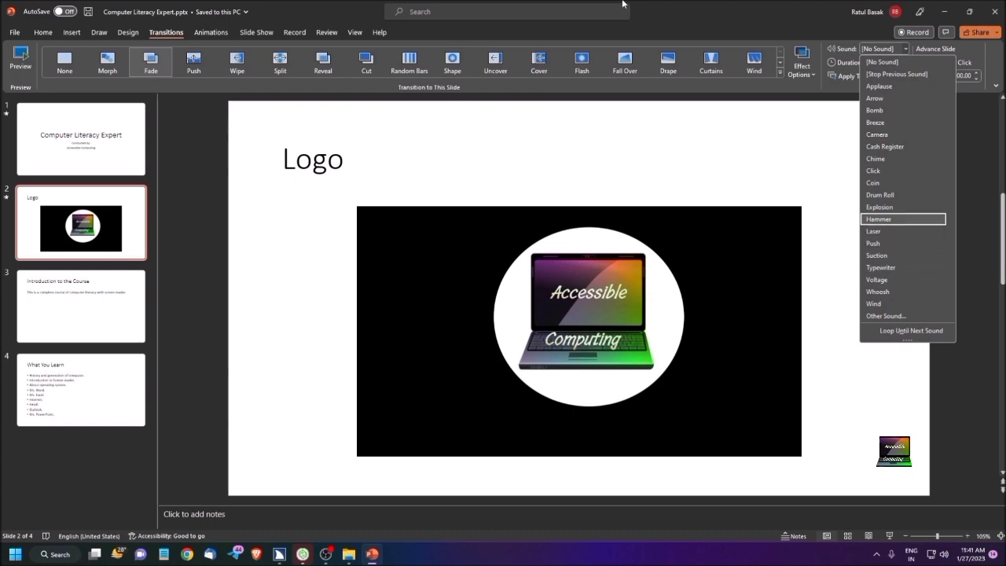
key(Up)
key(Up)
key(Up)
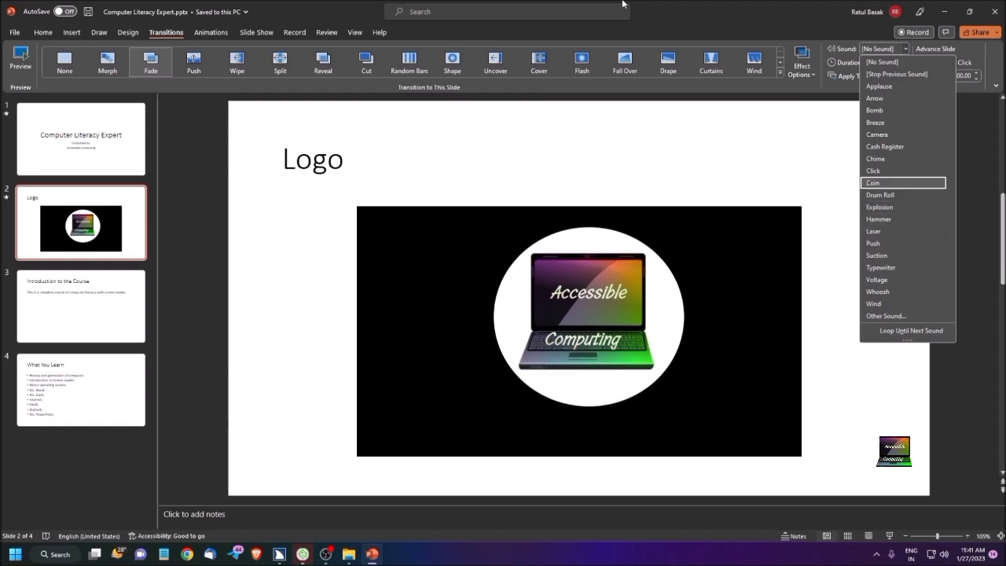
key(Up)
key(Up)
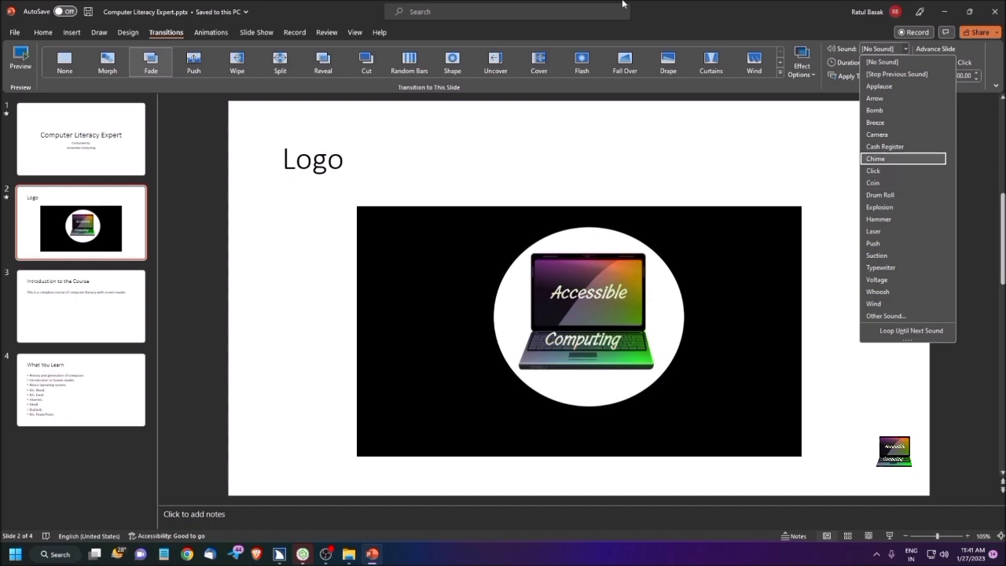
key(Down)
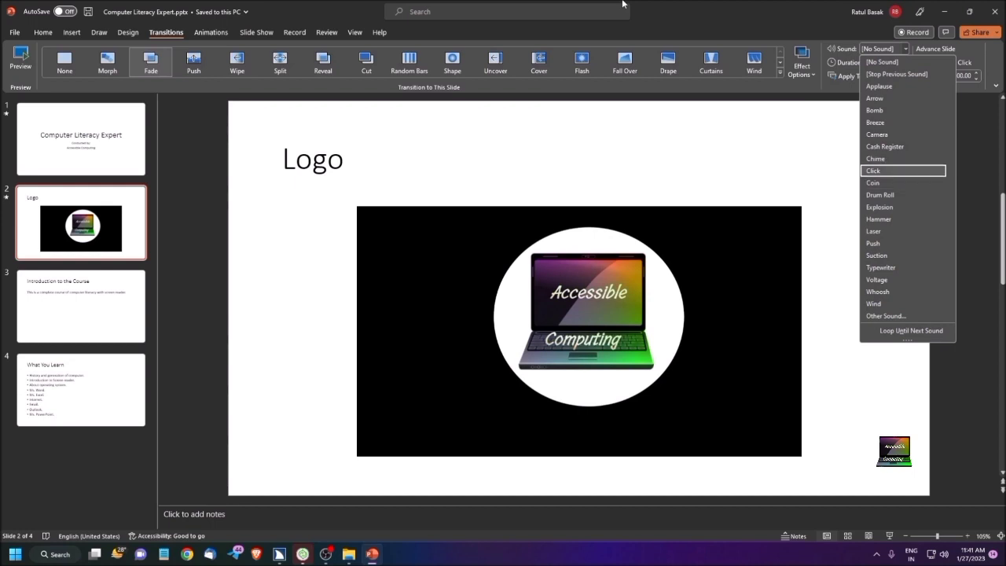
key(Up)
key(Up)
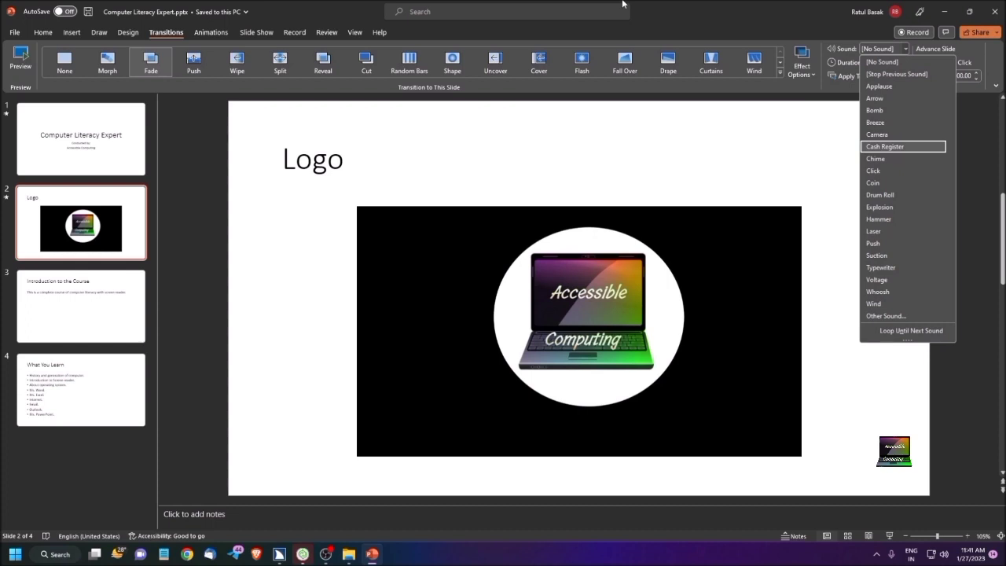
key(Up)
key(Up)
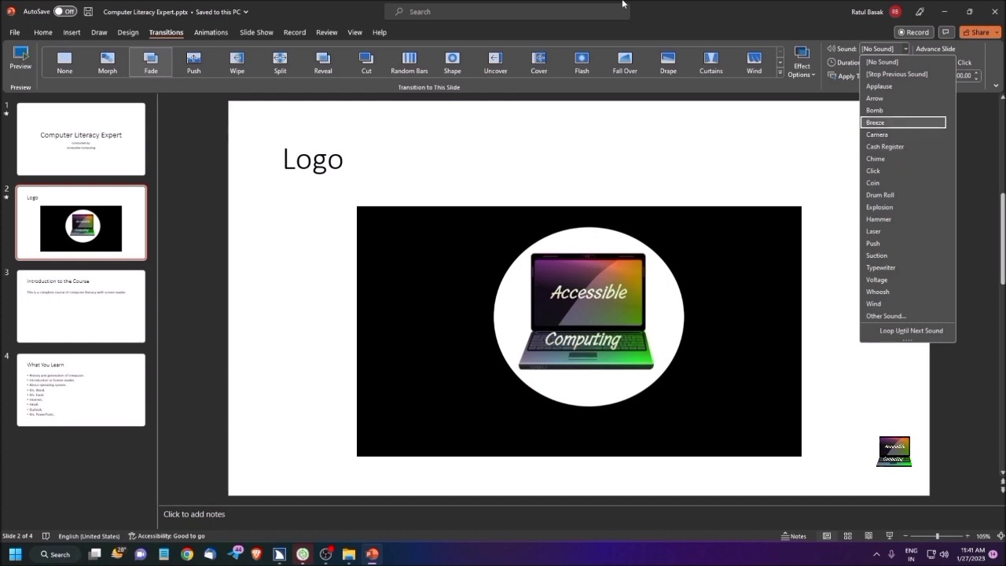
key(Up)
key(Up)
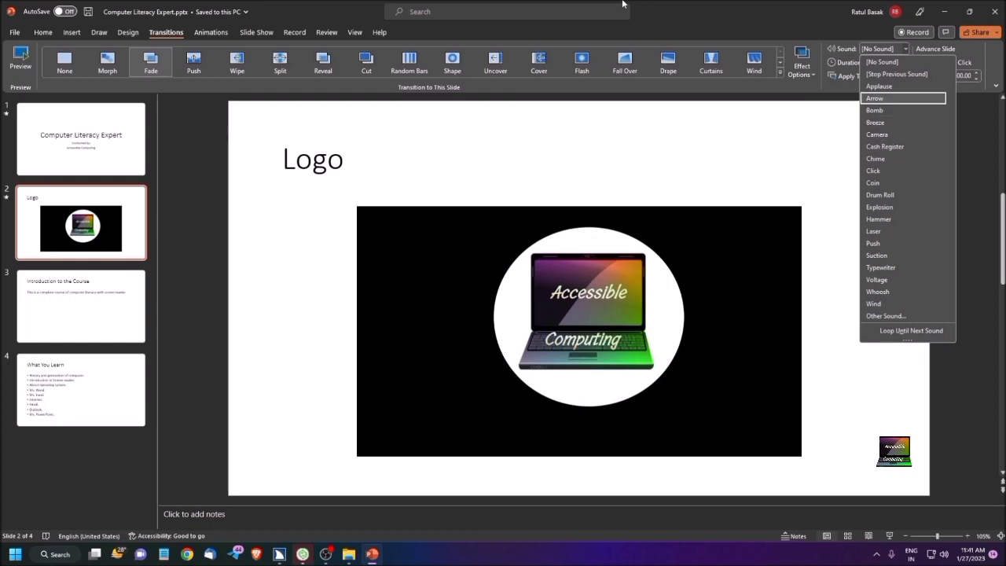
key(Up)
key(Down)
Confirm Arrow as the Logo slide's transition sound and return to slide 1.
key(Return)
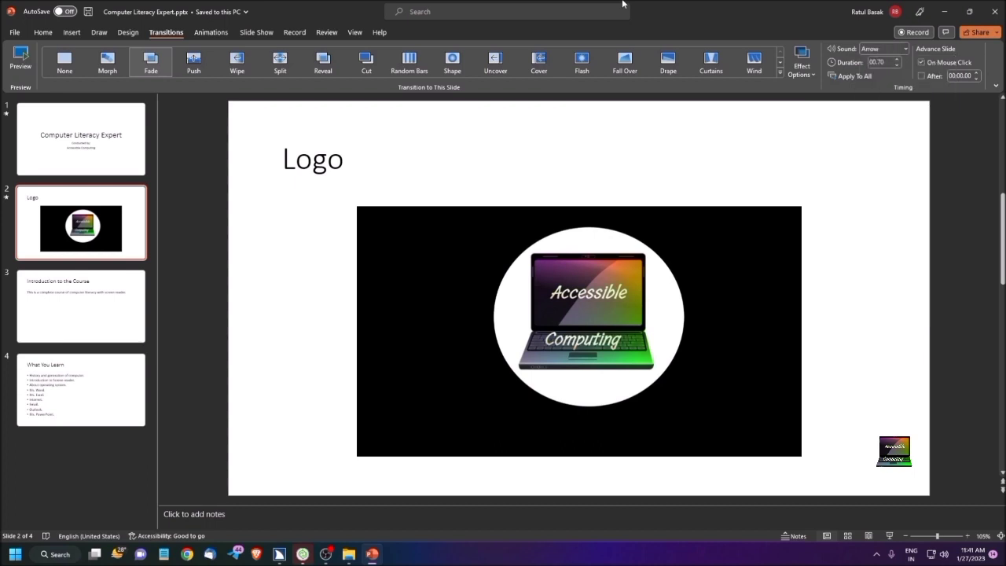
key(Page_Up)
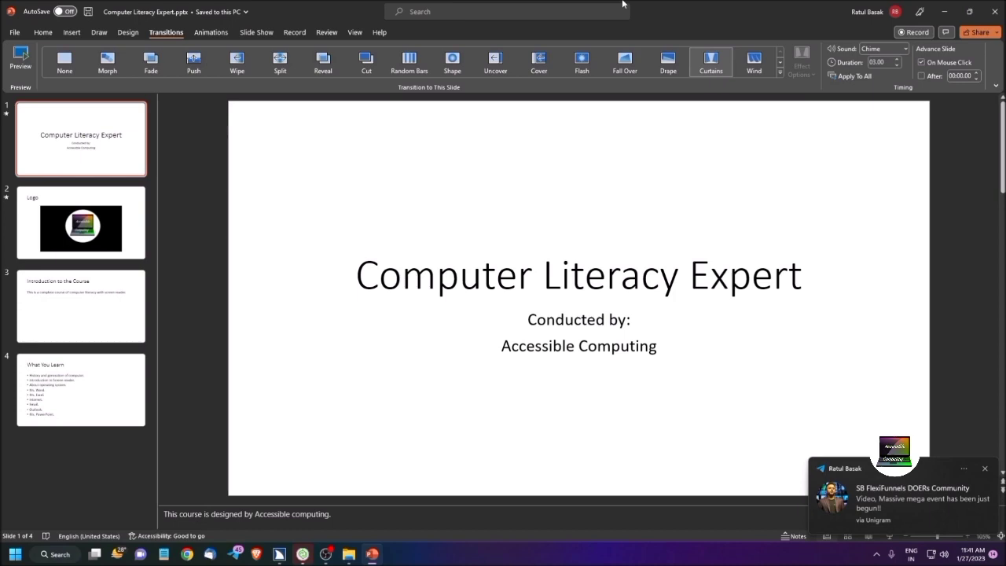
Run the slide show from slide 1 with F5 and advance to the Logo slide.
key(F5)
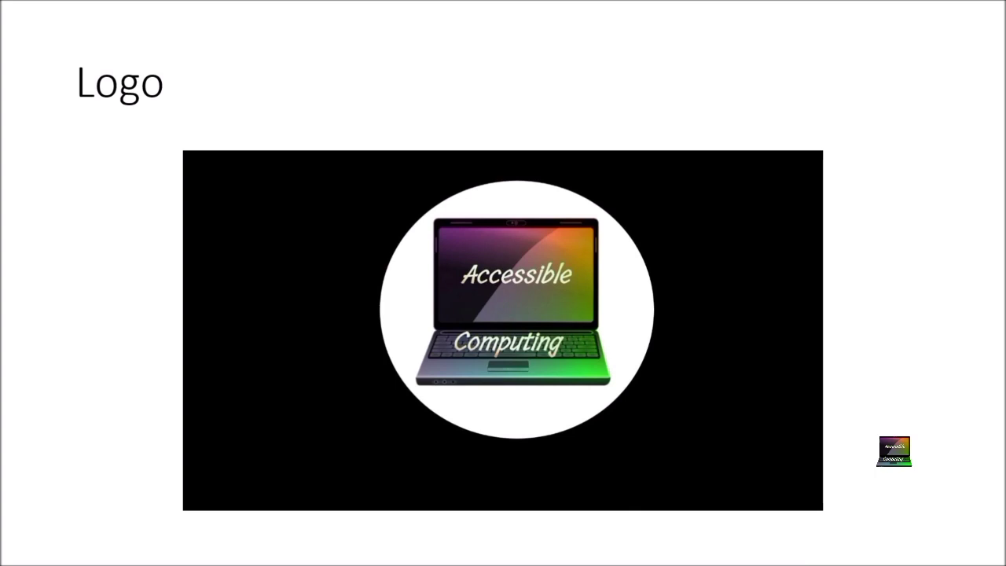
Exit the slide show to return to editing the Logo slide in Normal view.
key(Escape)
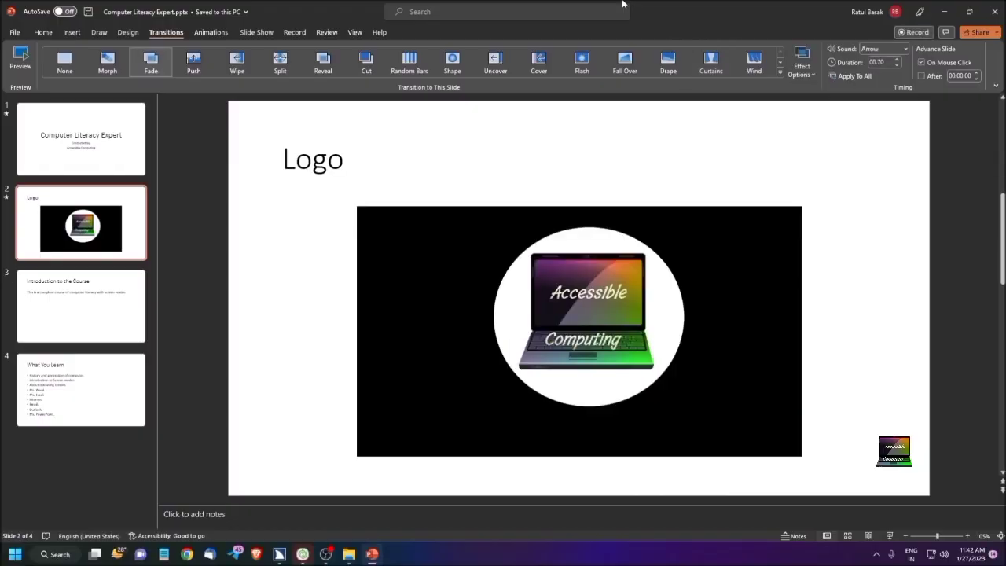